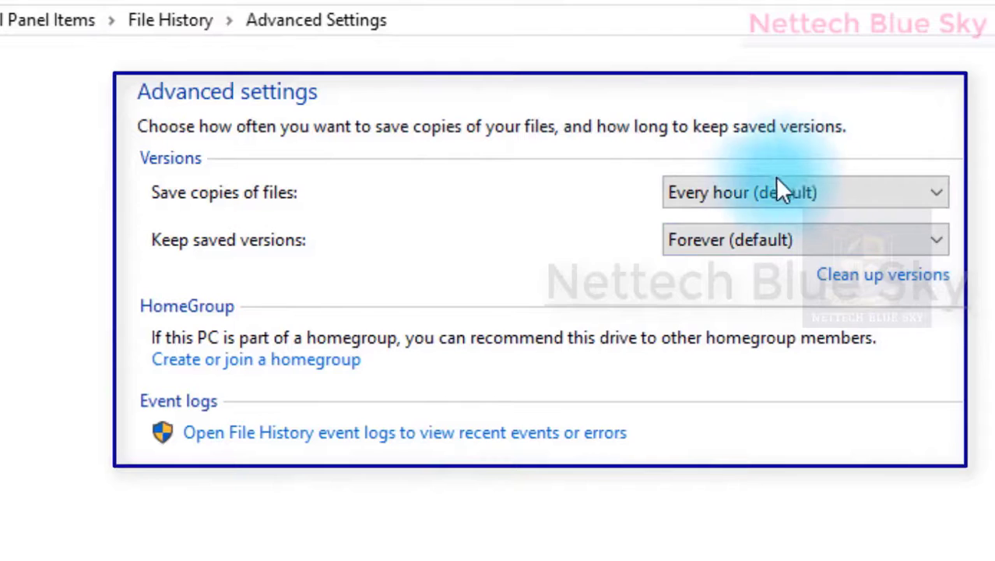
Set File History to save copies of files daily.
click(873, 201)
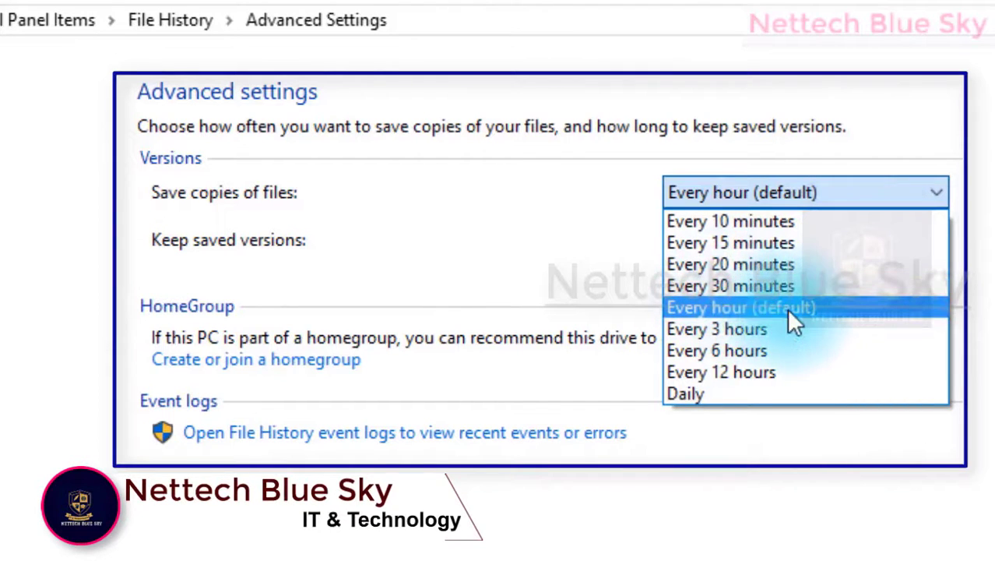
click(763, 413)
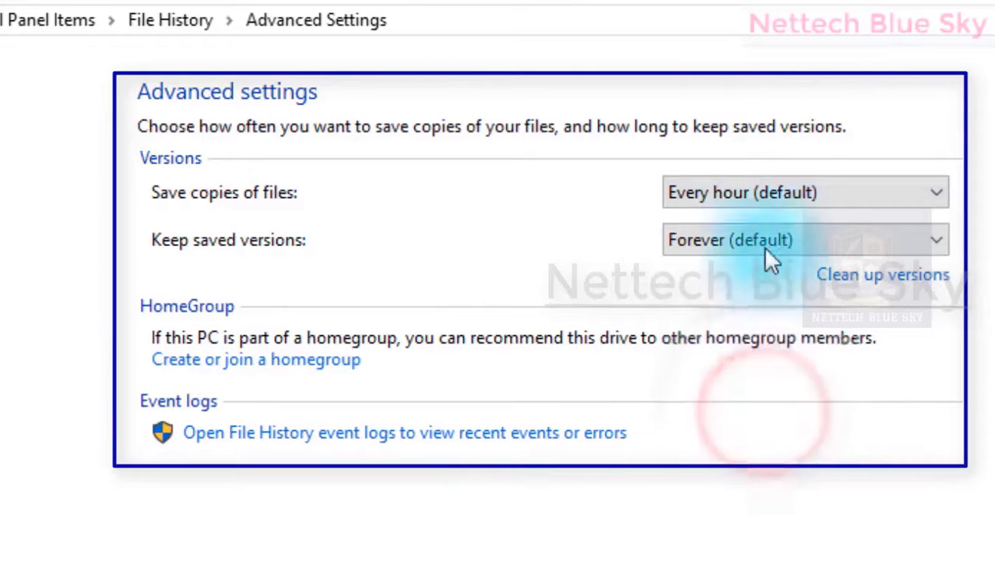
click(766, 191)
click(727, 393)
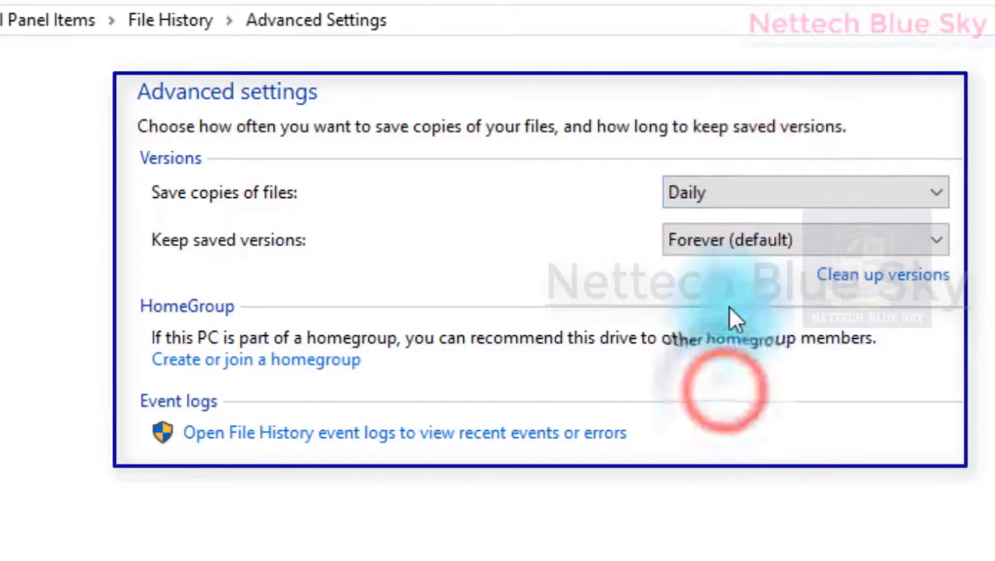
Review the retention options for saved versions and keep Forever (default) selected.
click(742, 249)
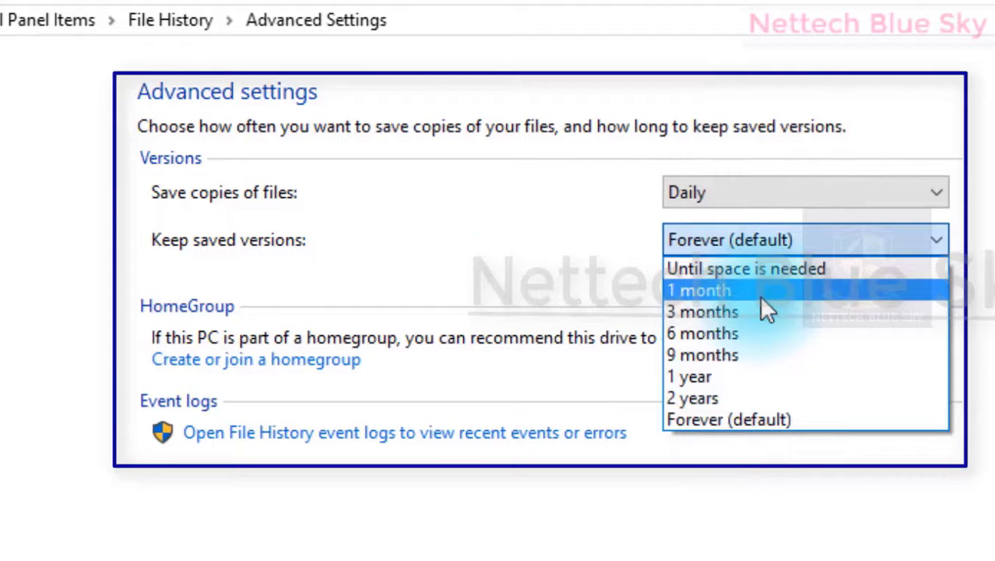
click(399, 282)
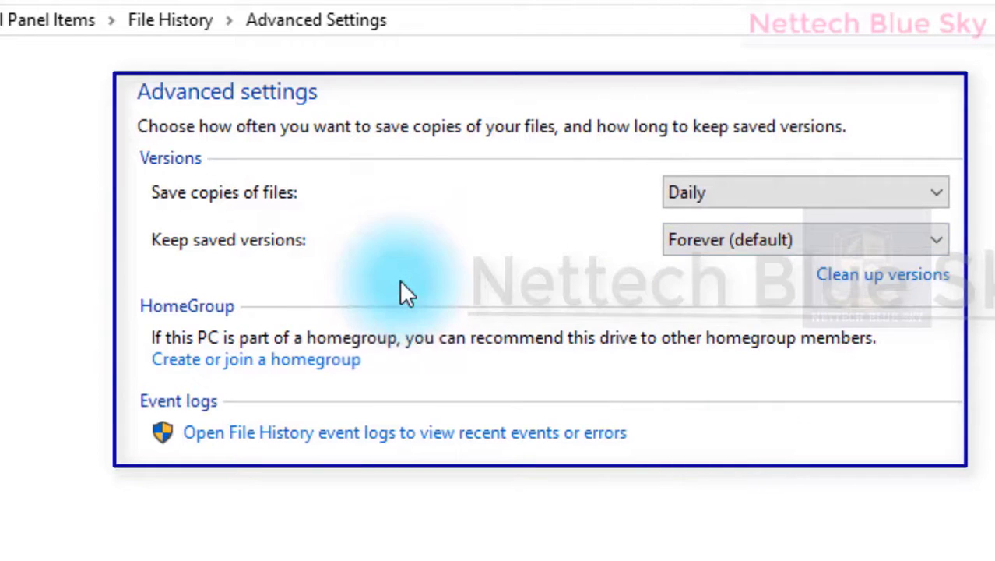
click(759, 247)
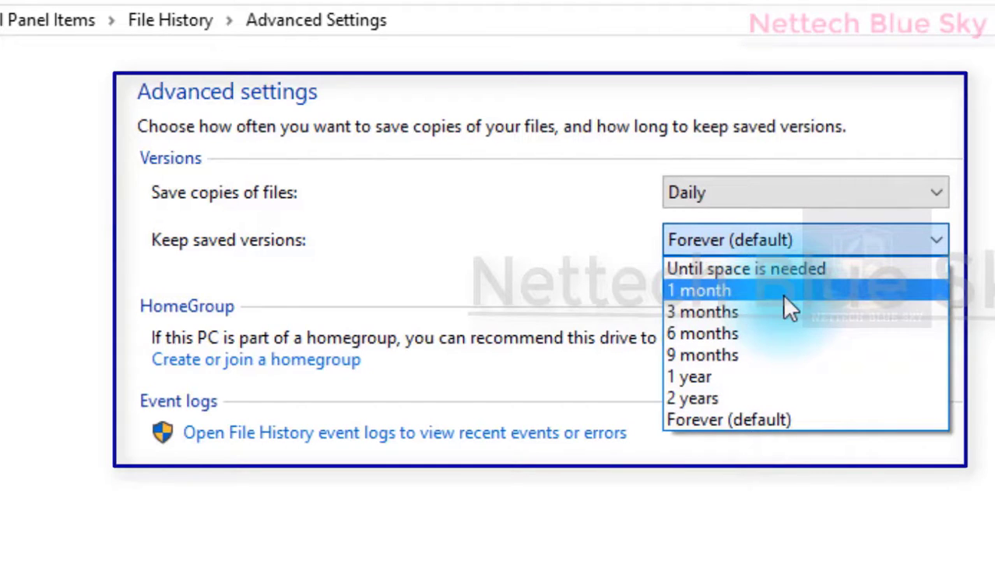
click(705, 417)
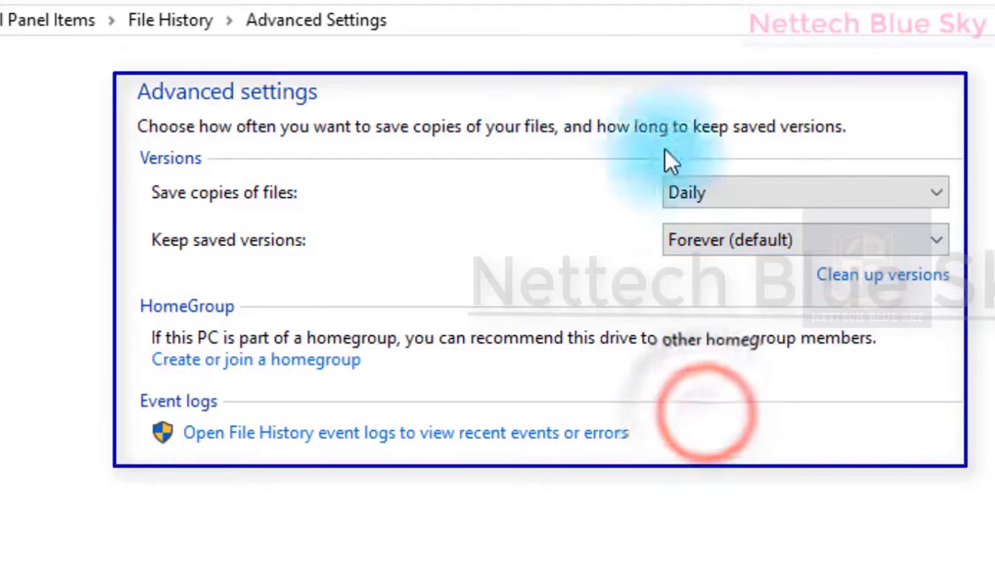
Open the cleanup of old file versions, review its age choices and cancel without cleaning up.
click(838, 280)
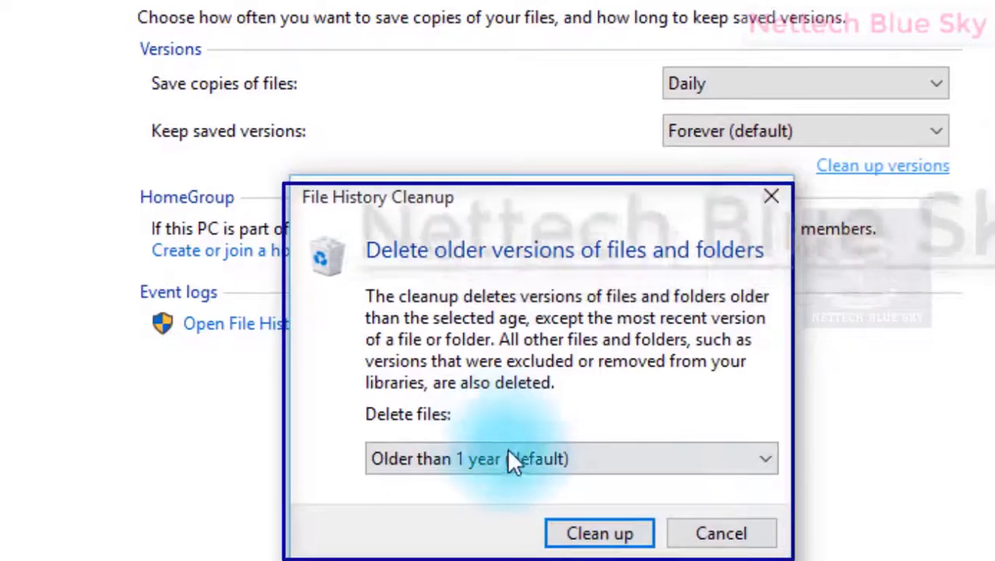
click(536, 456)
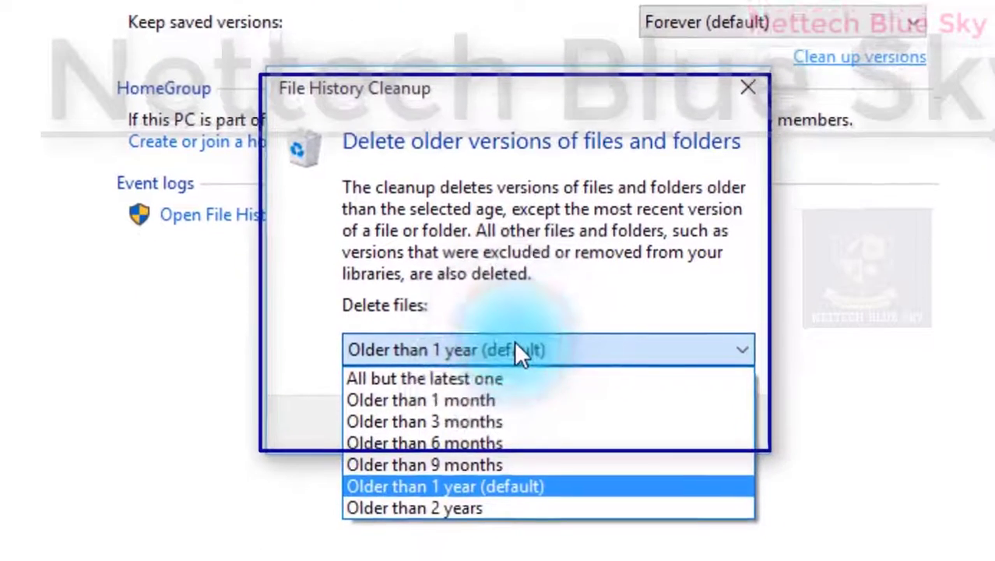
click(537, 458)
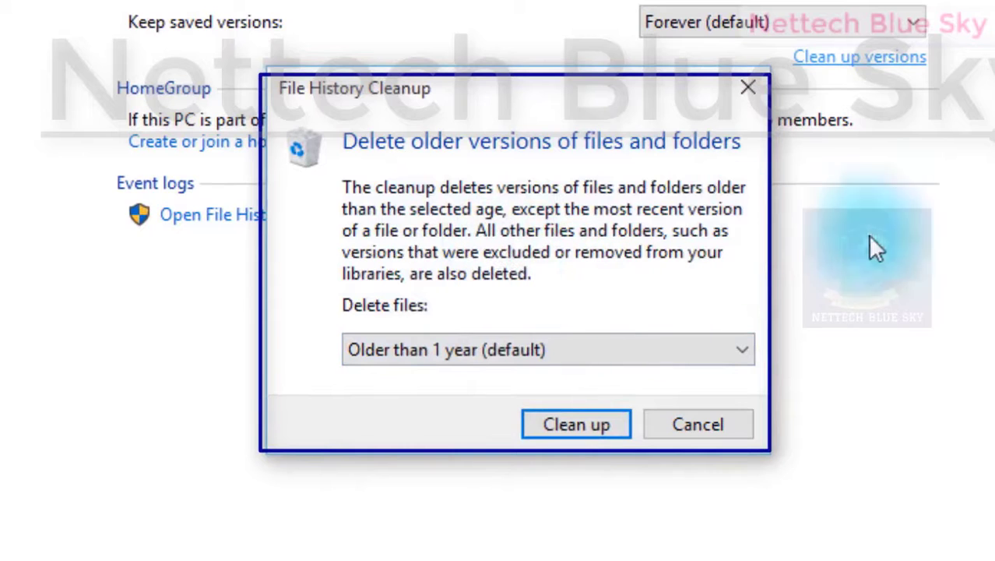
click(724, 432)
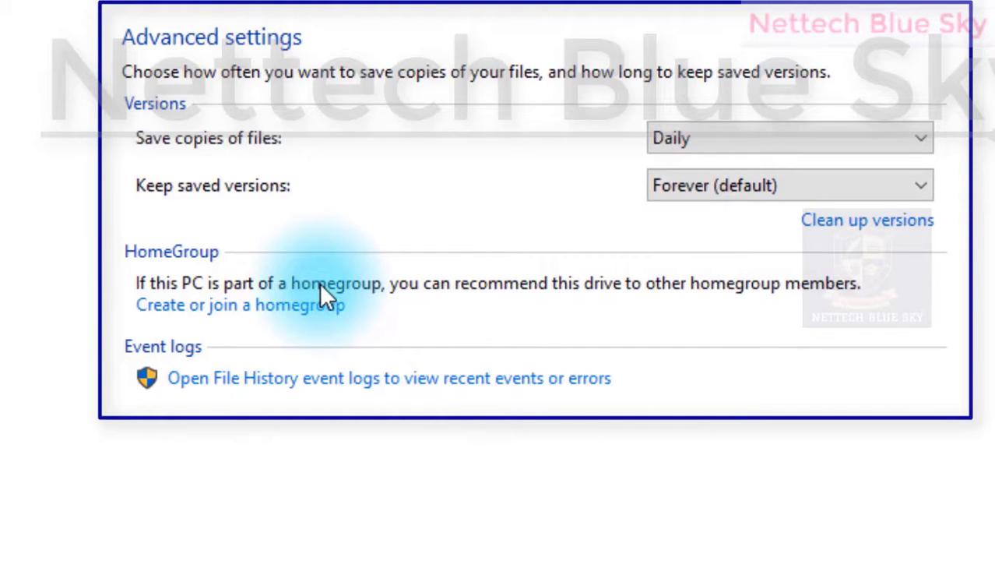
View the page for creating or joining a homegroup and leave it.
click(269, 316)
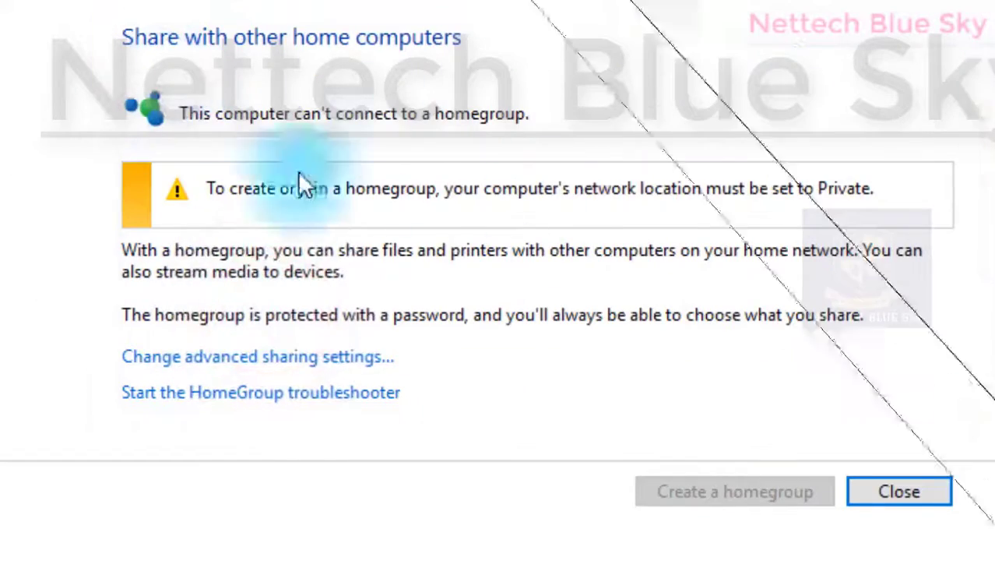
click(238, 2)
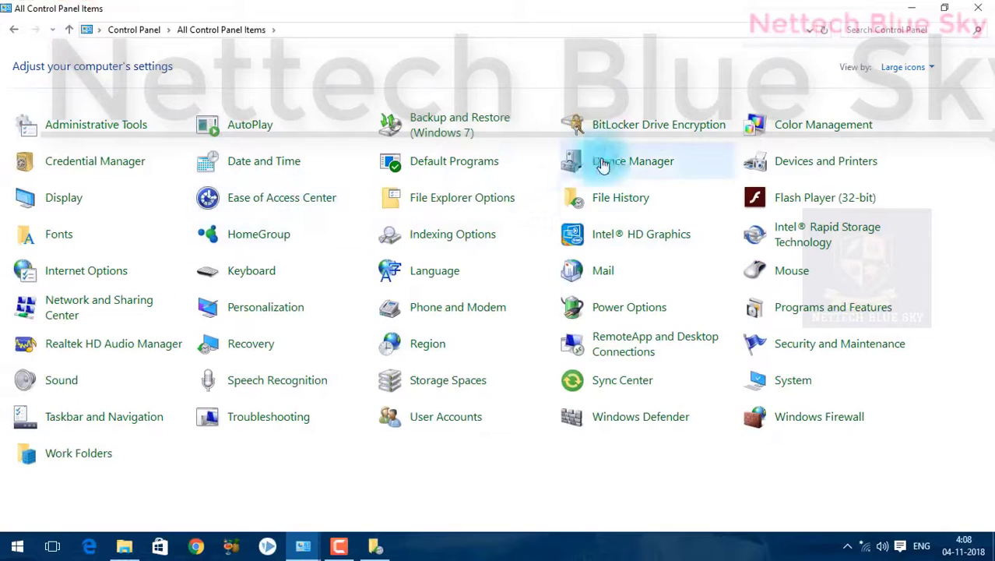
Choose ghvf (D:) as the File History drive and select its existing backup.
click(615, 200)
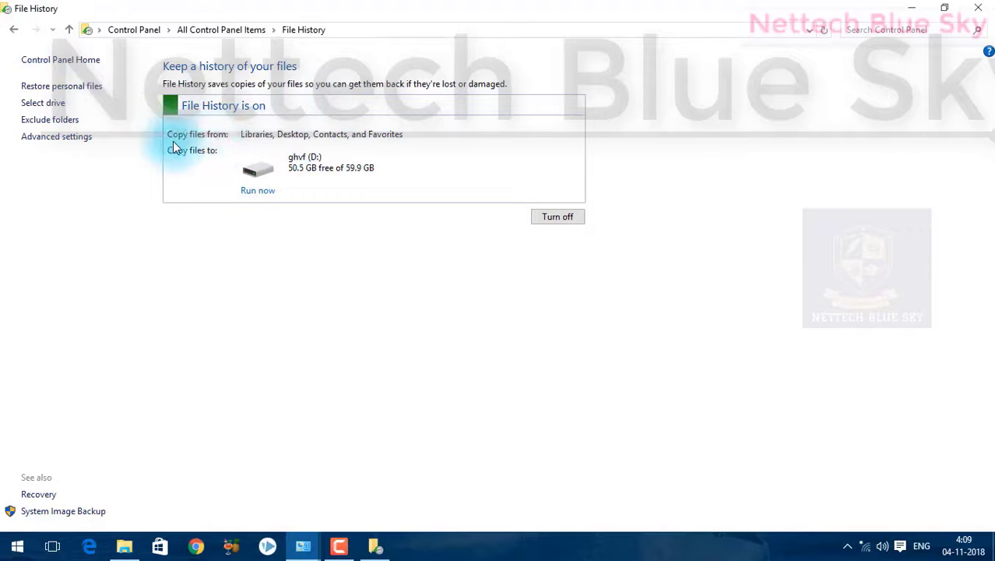
click(44, 104)
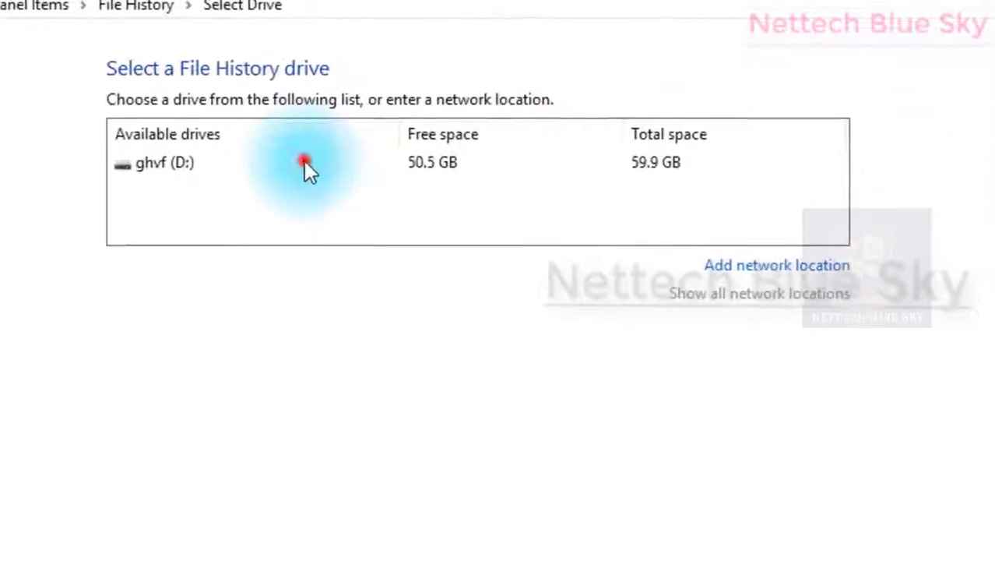
click(304, 160)
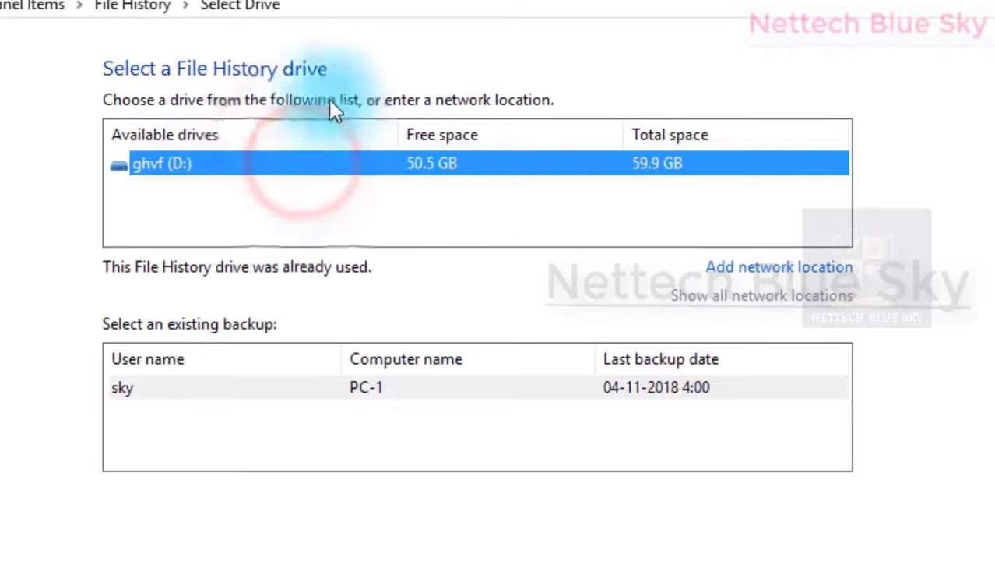
click(367, 206)
click(377, 166)
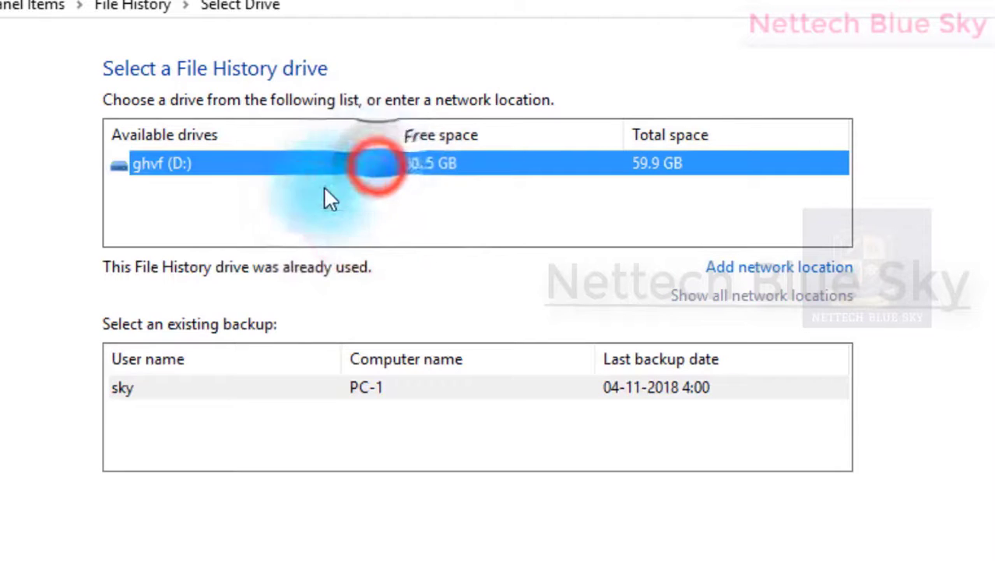
click(139, 387)
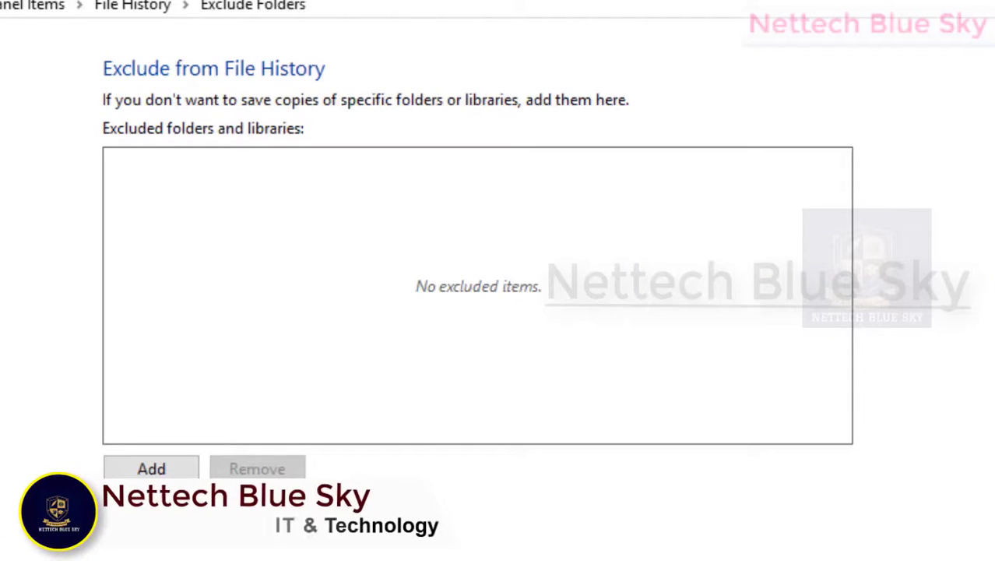
Exclude the IMAGES folder on drive sata hdd D (G:) from File History.
click(136, 465)
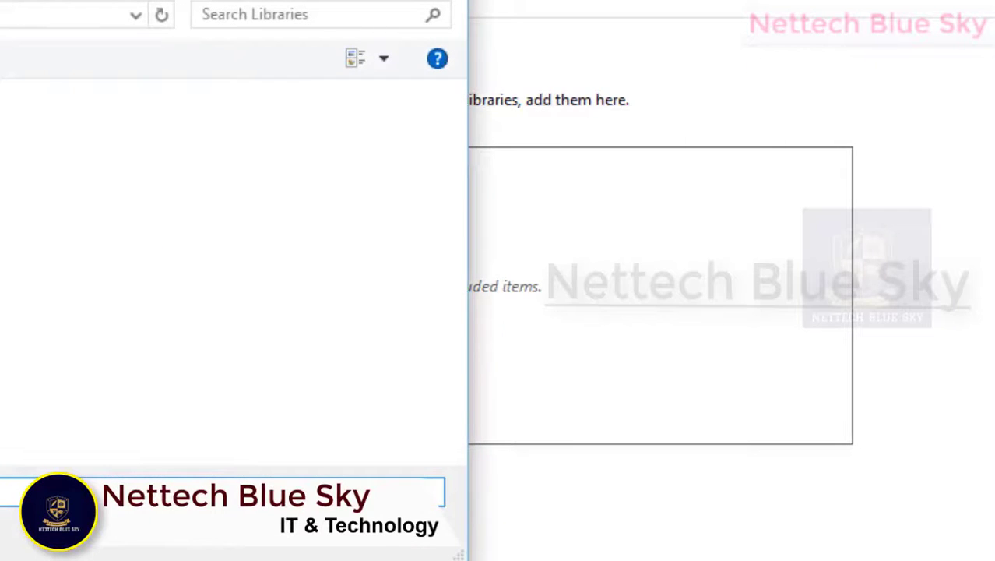
click(109, 314)
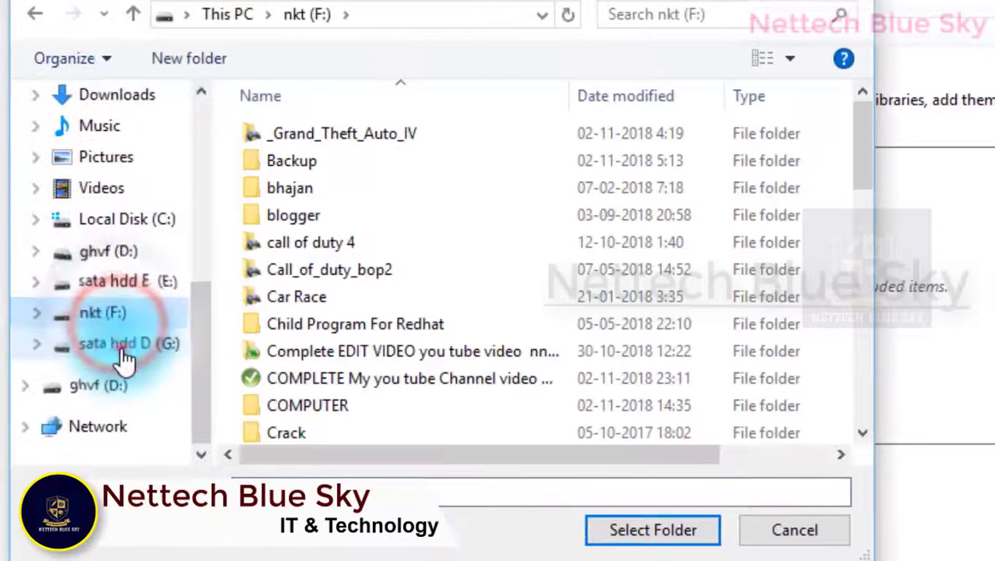
click(123, 346)
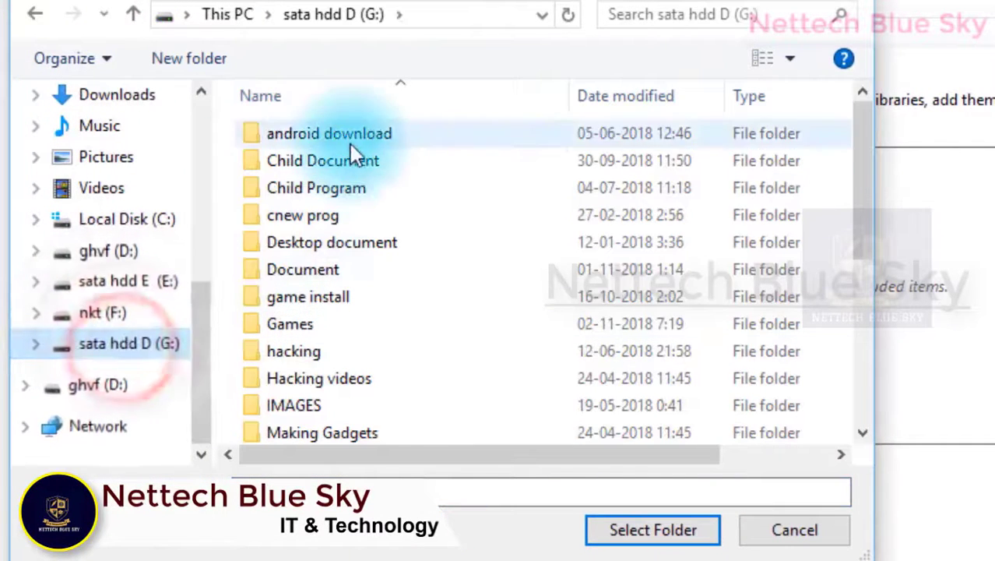
click(351, 404)
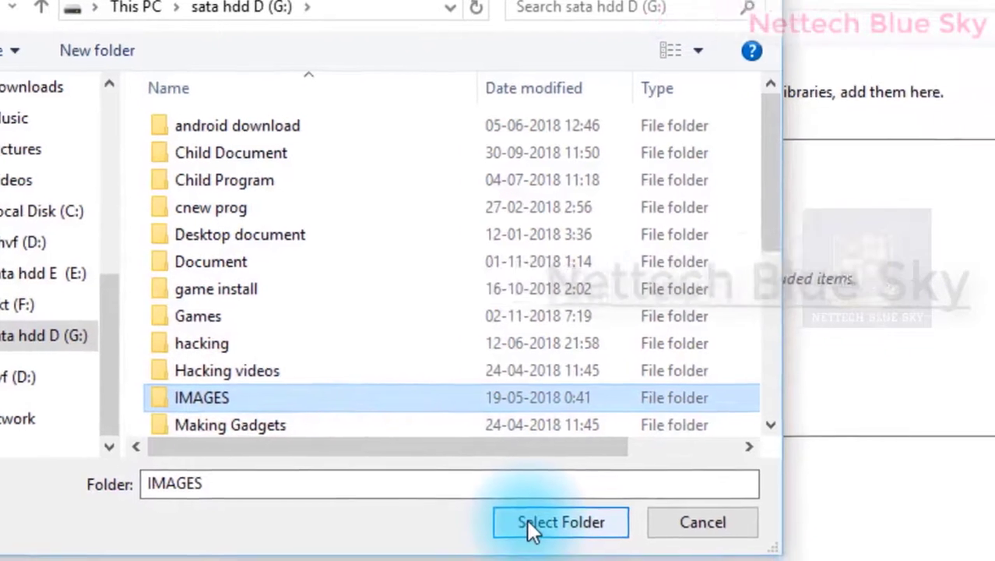
click(620, 529)
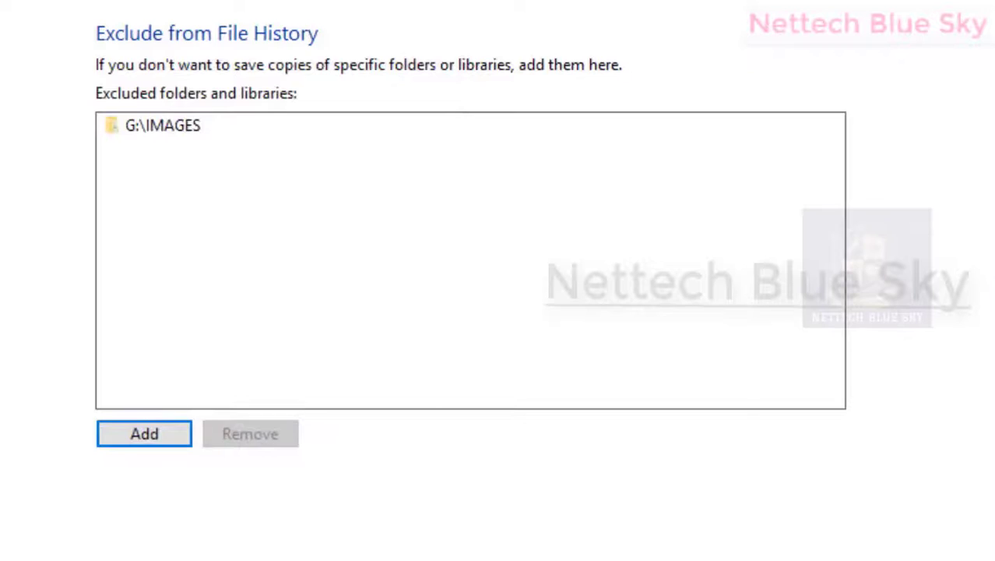
Run the File History backup to ghvf (D:), stopping and restarting it once.
click(271, 260)
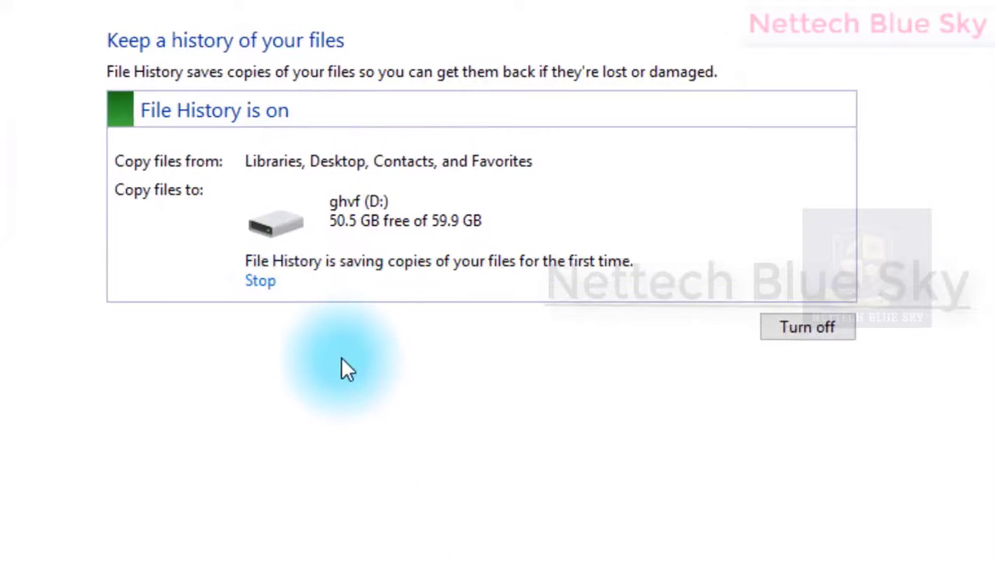
click(272, 281)
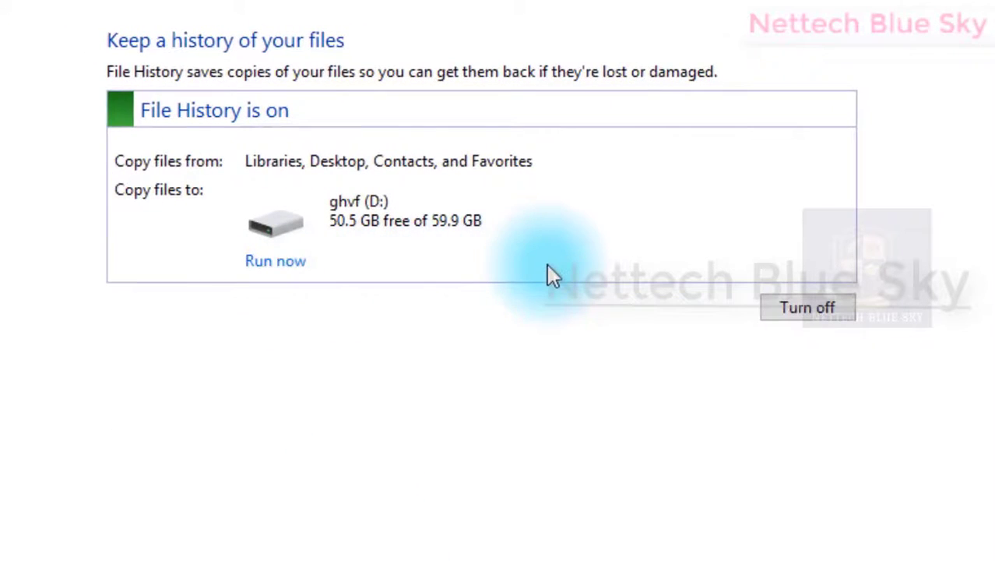
click(276, 263)
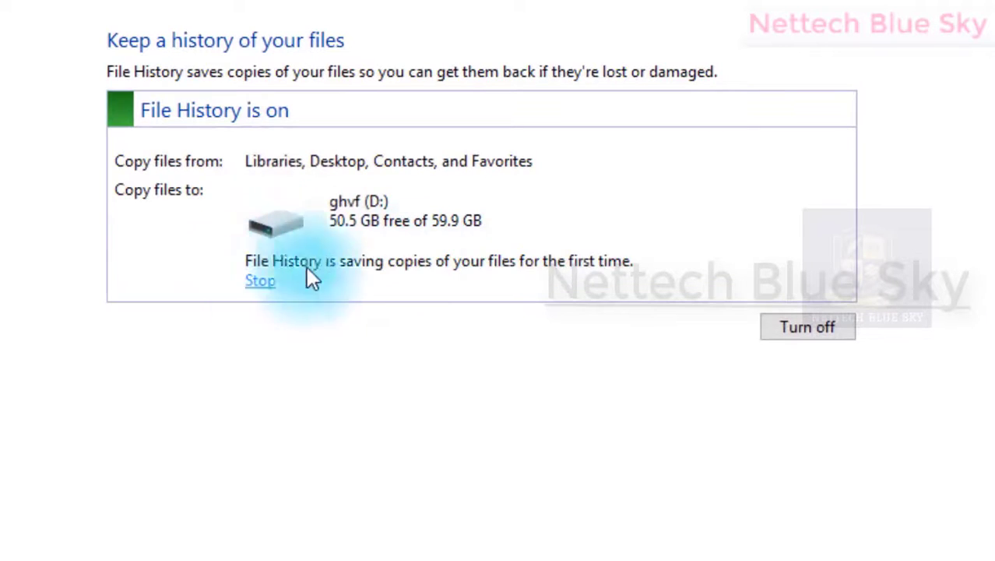
click(519, 266)
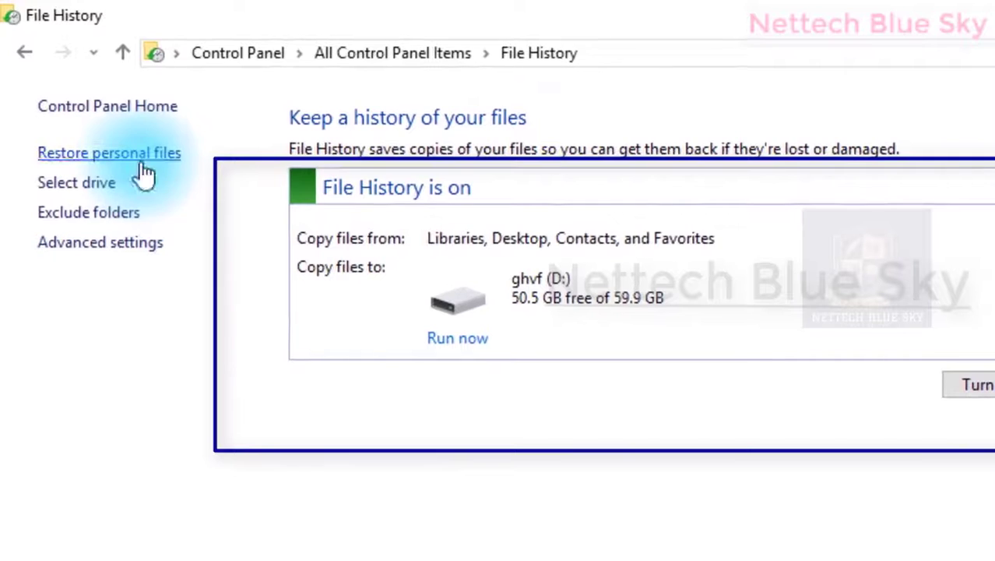
Open the personal file restore view to check the saved copies, and close it again.
click(92, 154)
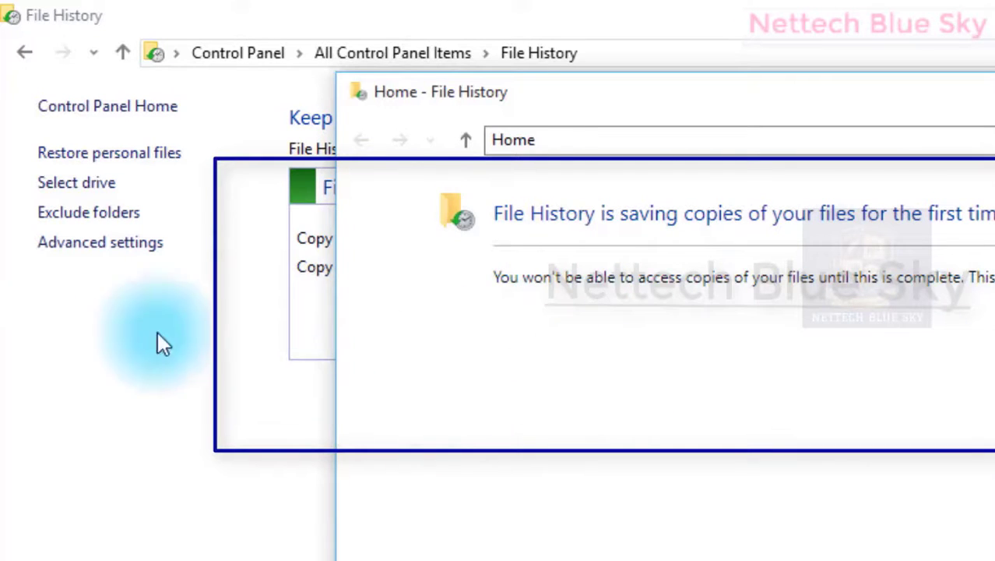
click(465, 139)
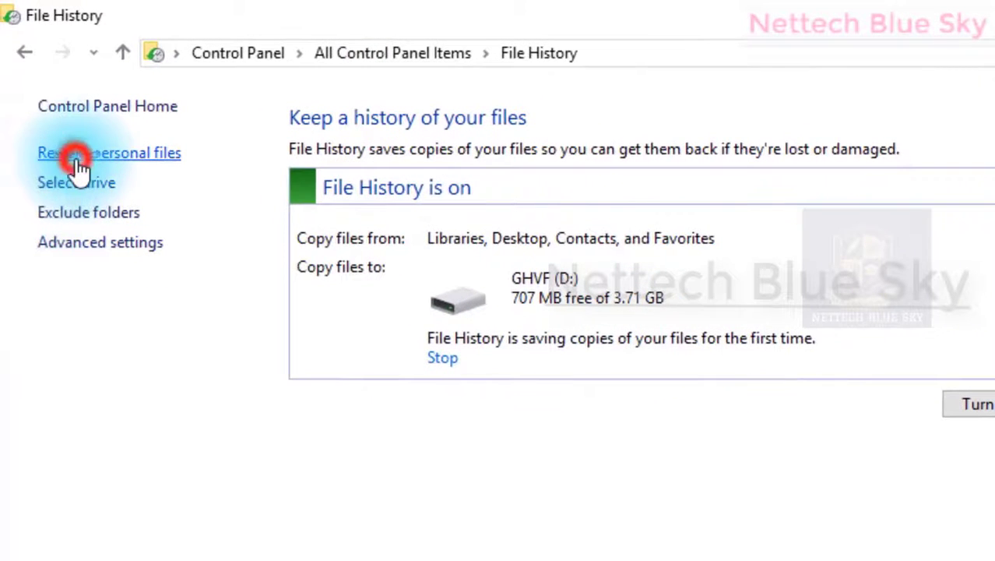
click(78, 165)
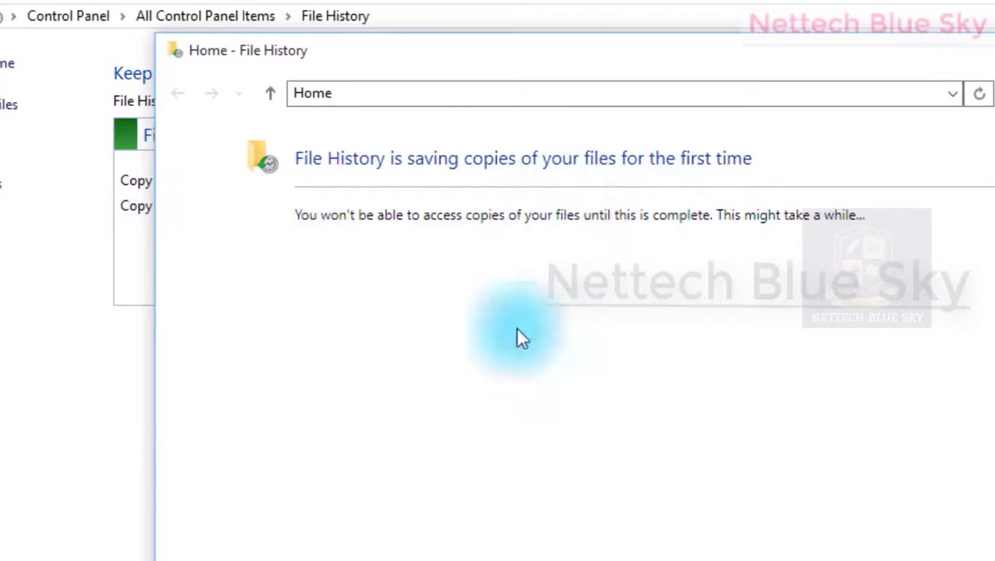
click(447, 26)
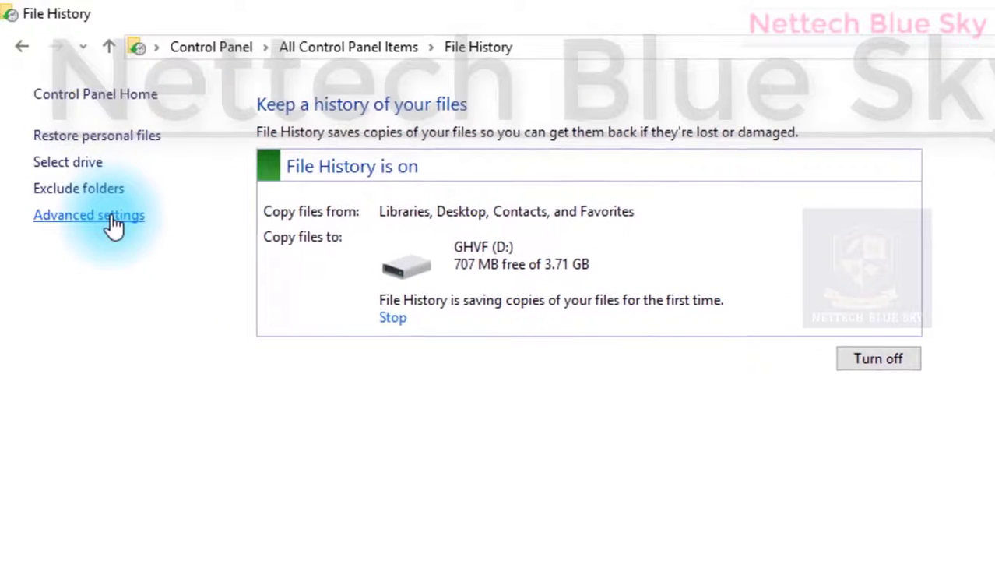
Open the File History event logs from the advanced settings and view the details of the warning logged at 04:00:51.
click(114, 217)
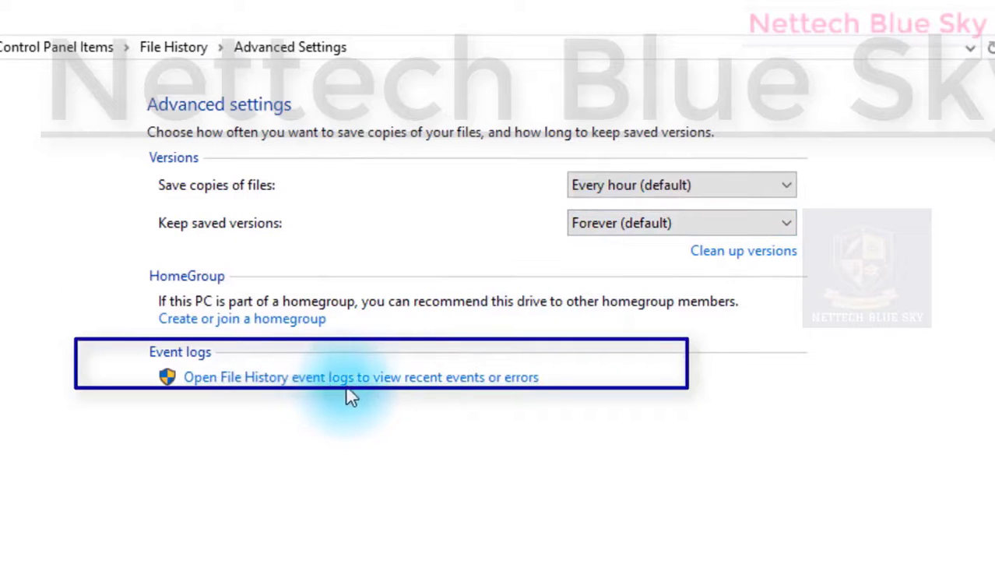
click(406, 381)
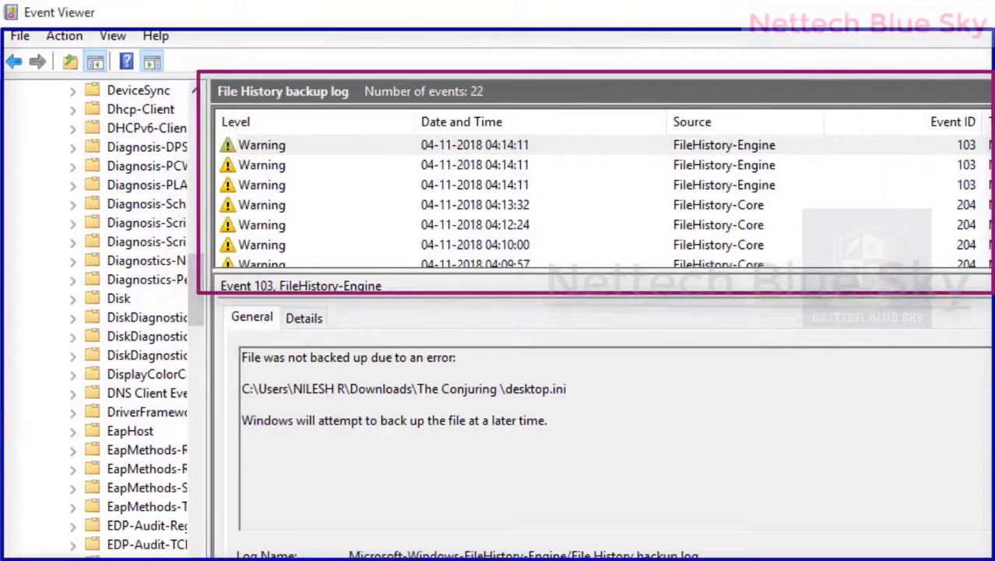
scroll(600, 202, down, 3)
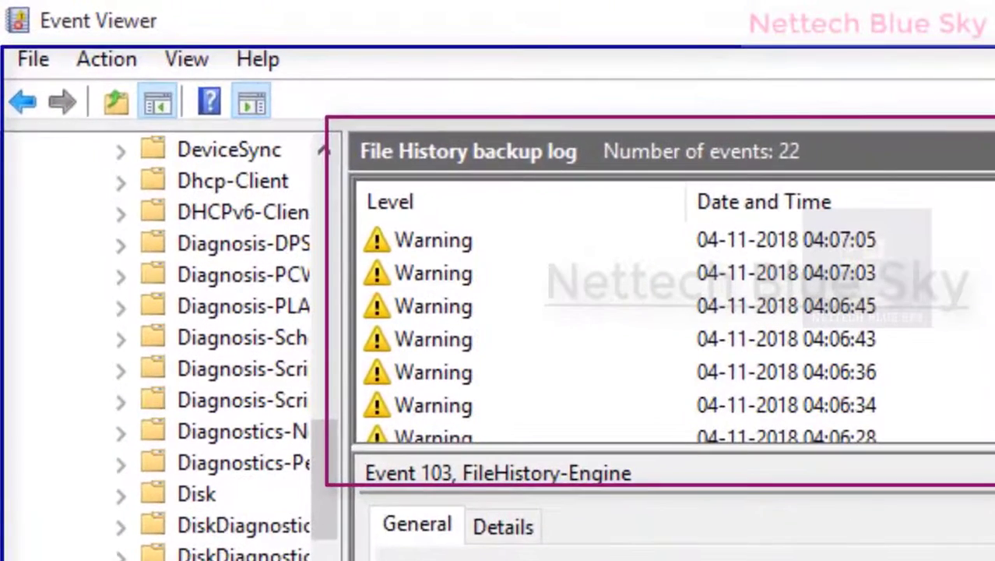
scroll(906, 343, down, 2)
click(589, 222)
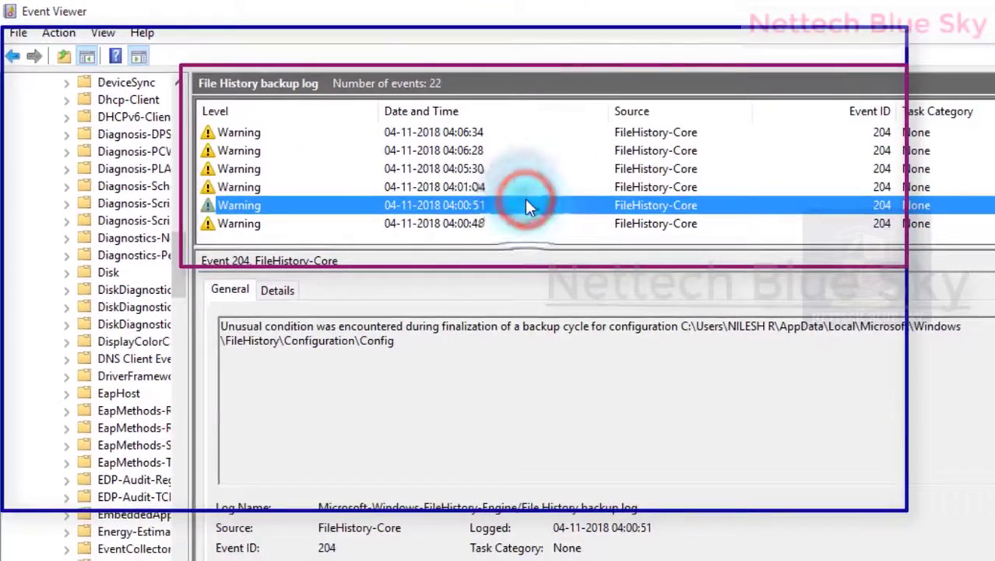
Review the File History warnings logged at 04:06:28 and 04:06:34, close the event logs and leave the advanced settings.
click(516, 150)
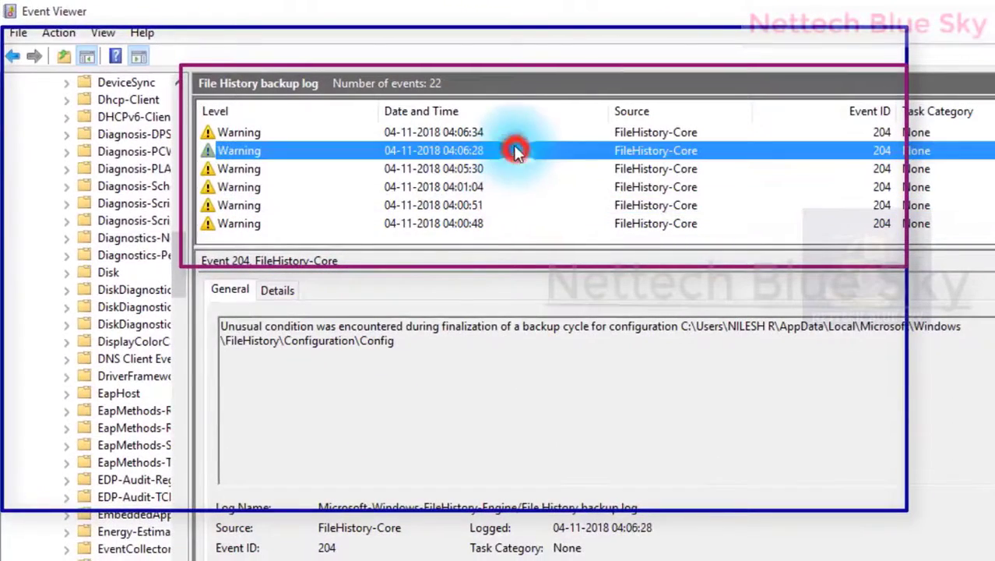
click(514, 131)
click(512, 151)
click(134, 462)
click(131, 393)
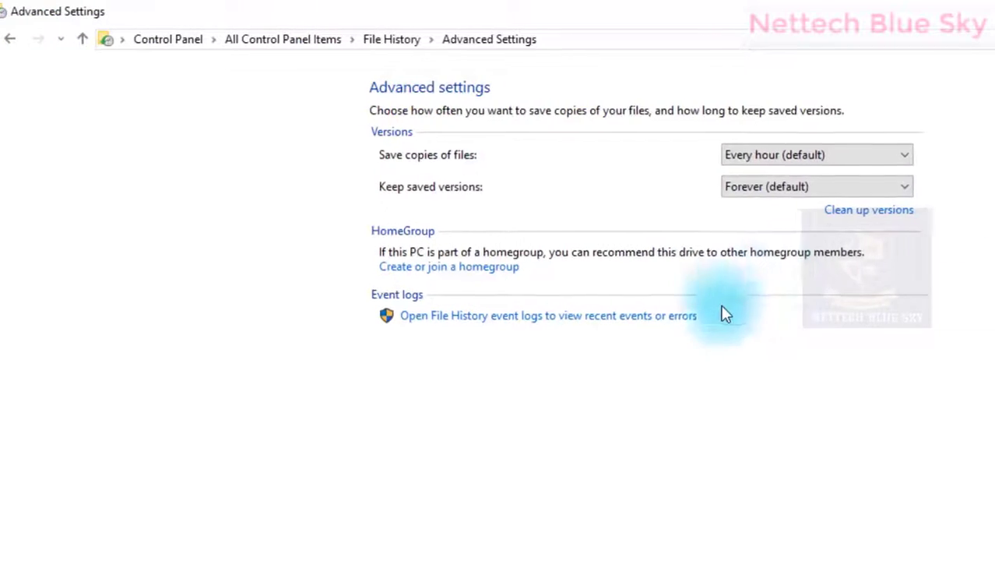
click(44, 42)
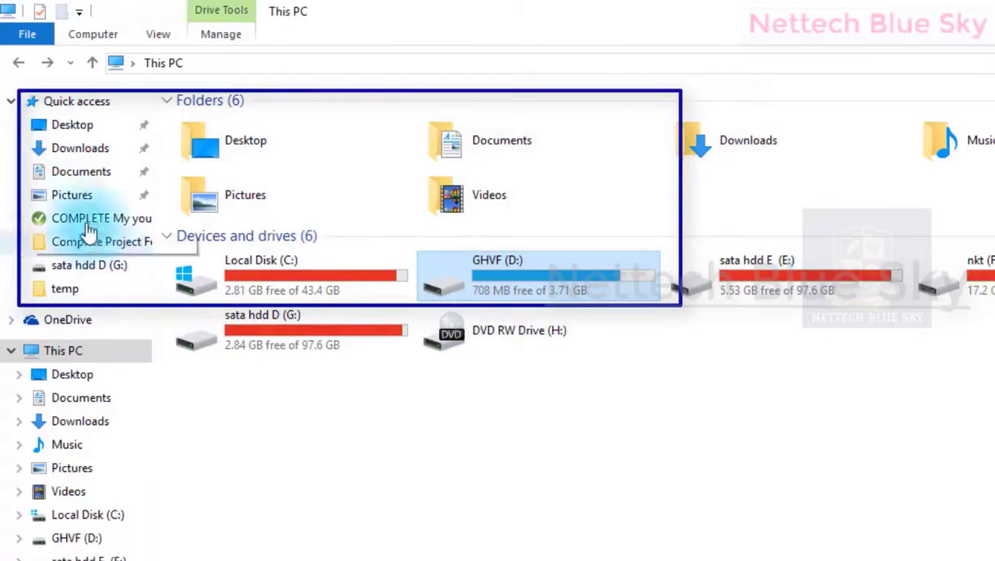
Check the backup progress in the personal file restore view and on the File History page.
click(19, 102)
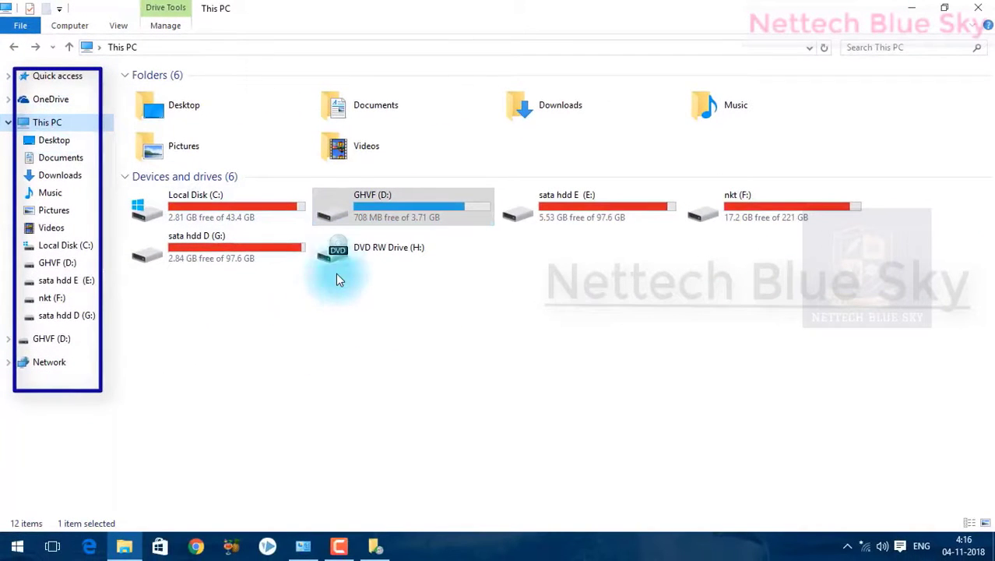
click(374, 547)
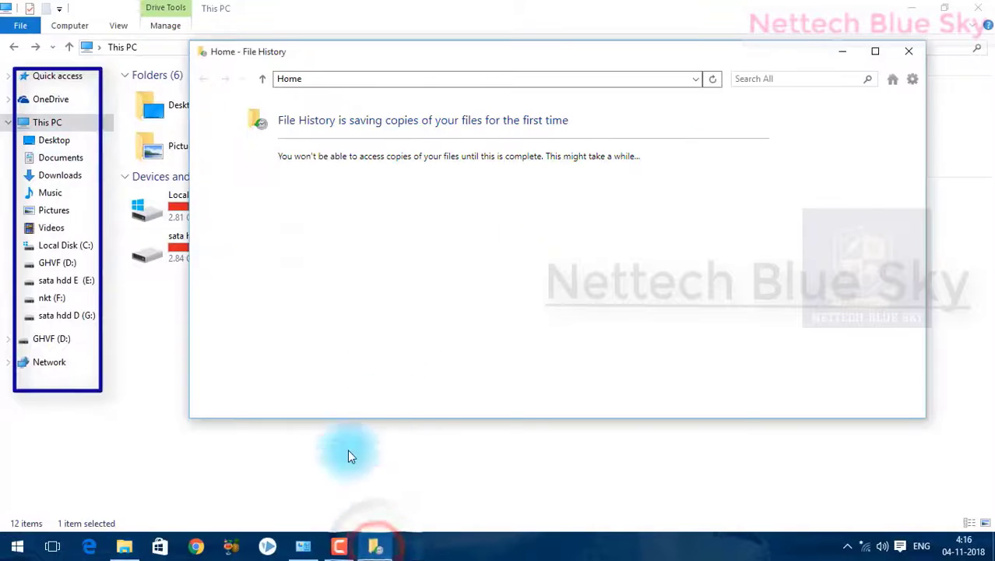
click(304, 548)
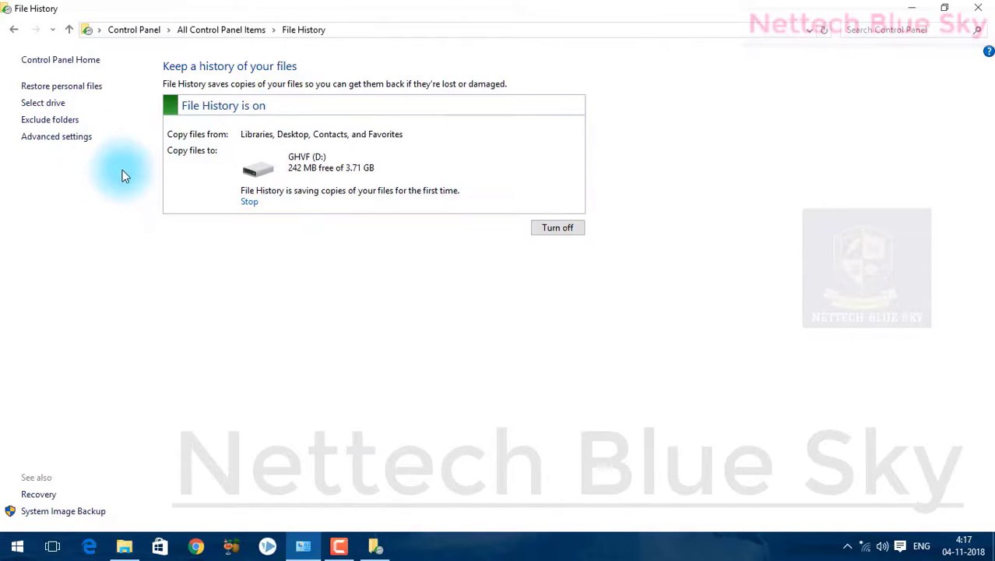
click(77, 138)
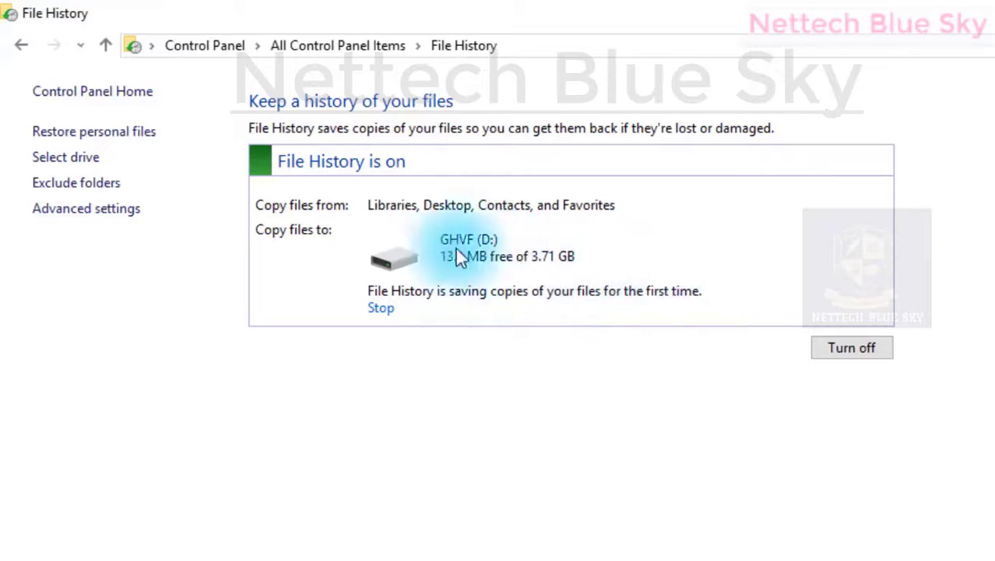
click(98, 49)
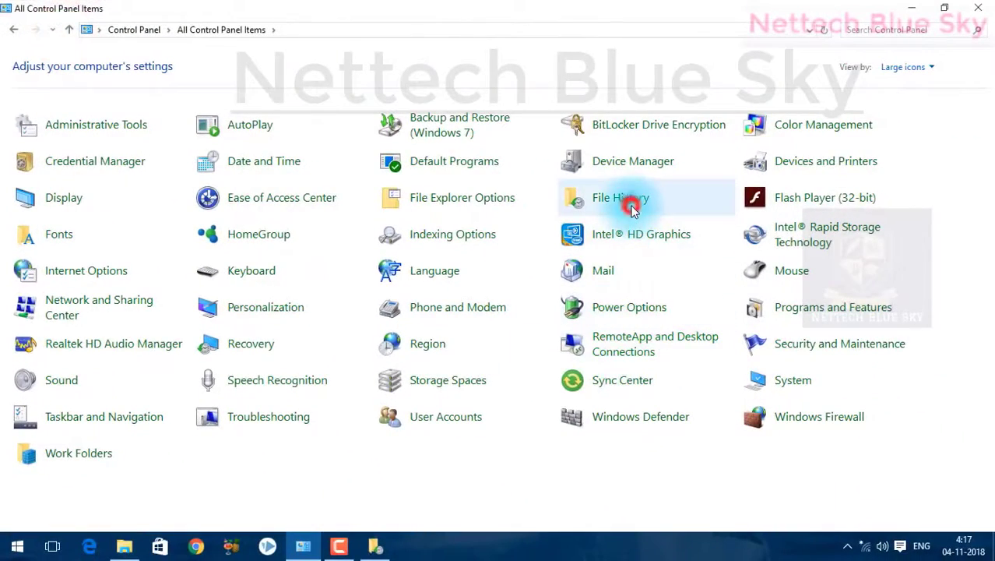
click(627, 202)
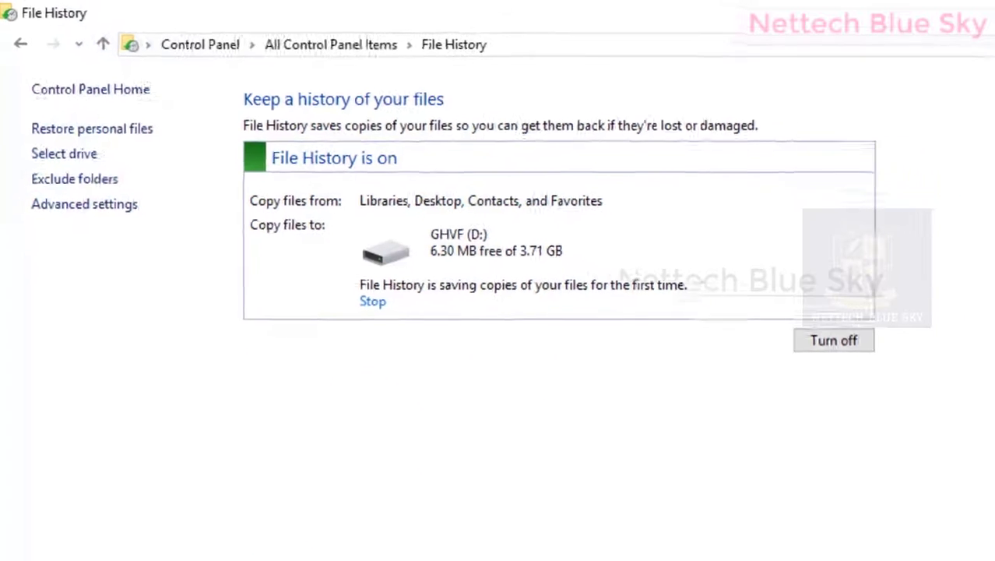
Browse the contents of the GHVF (D:) backup drive and return to the This PC overview to check its free space.
click(124, 546)
double_click(358, 204)
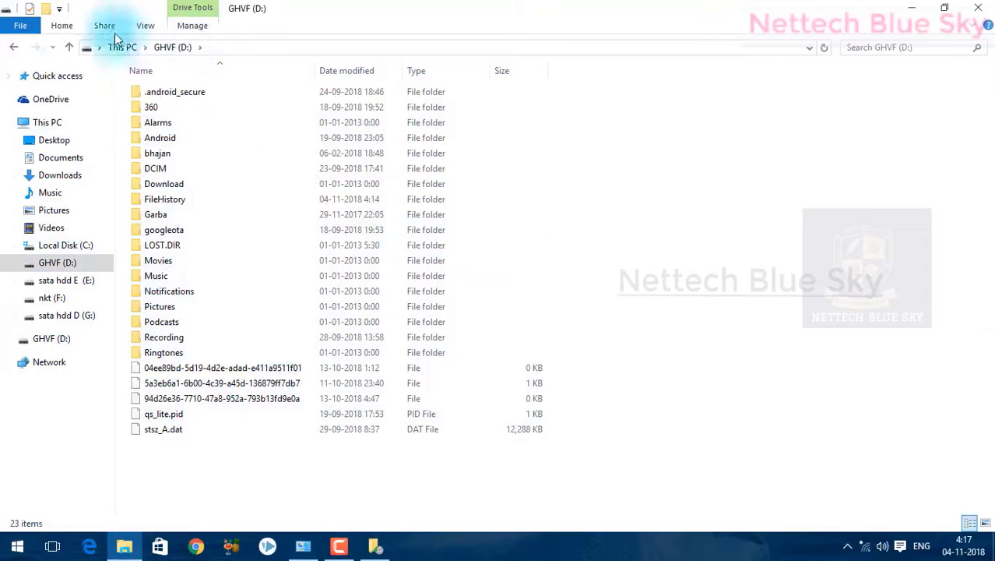
click(16, 49)
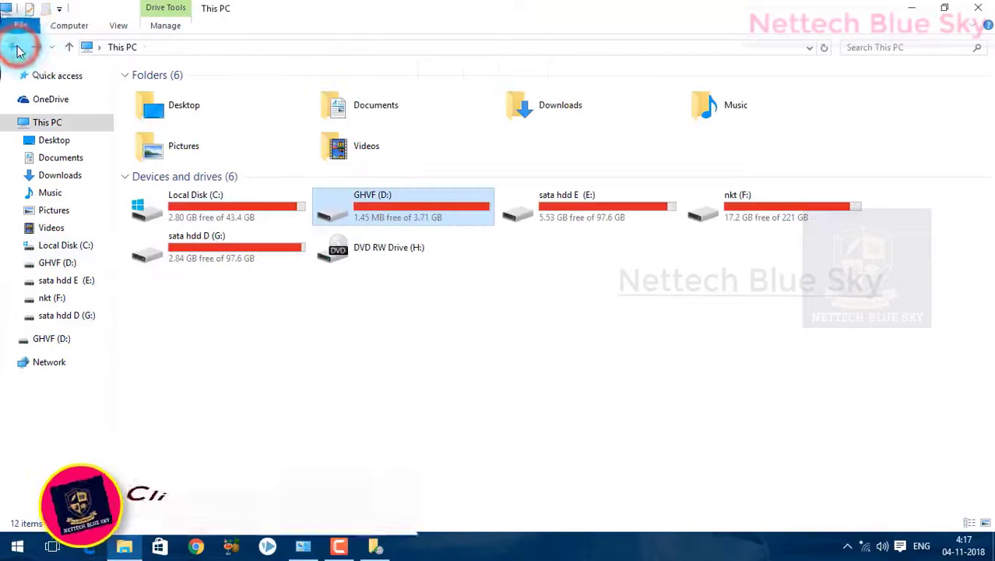
click(425, 215)
double_click(424, 212)
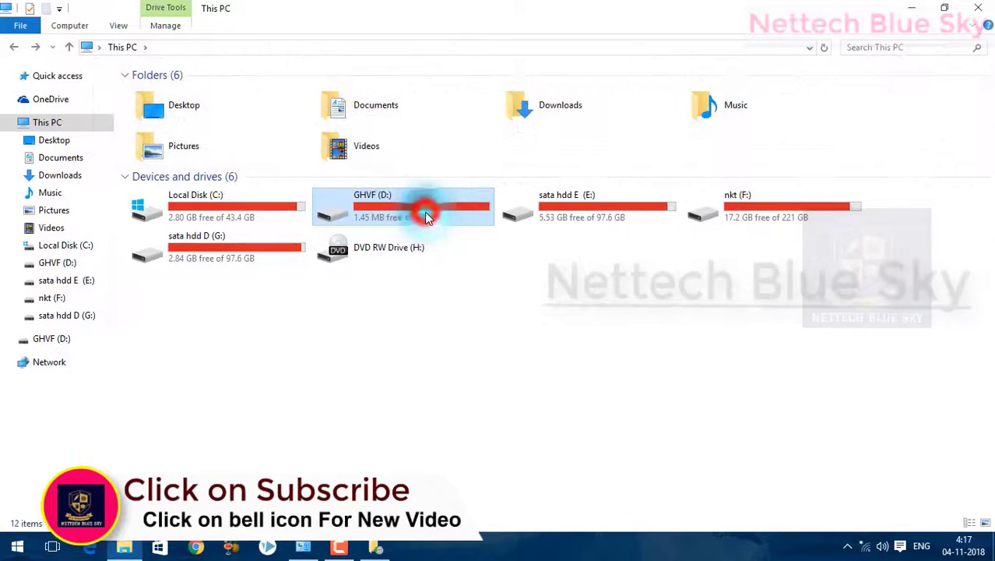
click(696, 27)
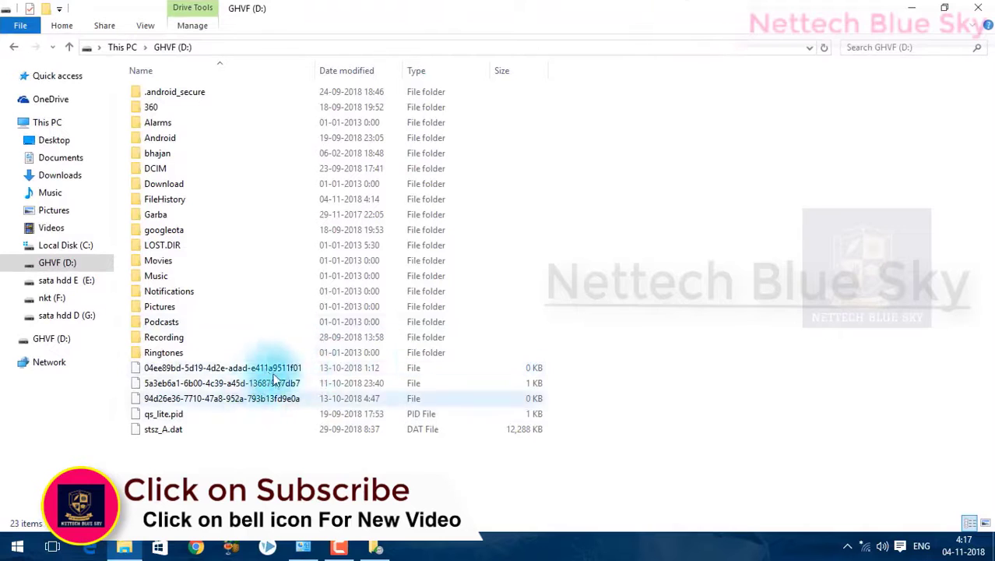
click(14, 47)
Check the personal file restore view again and turn off File History.
click(375, 547)
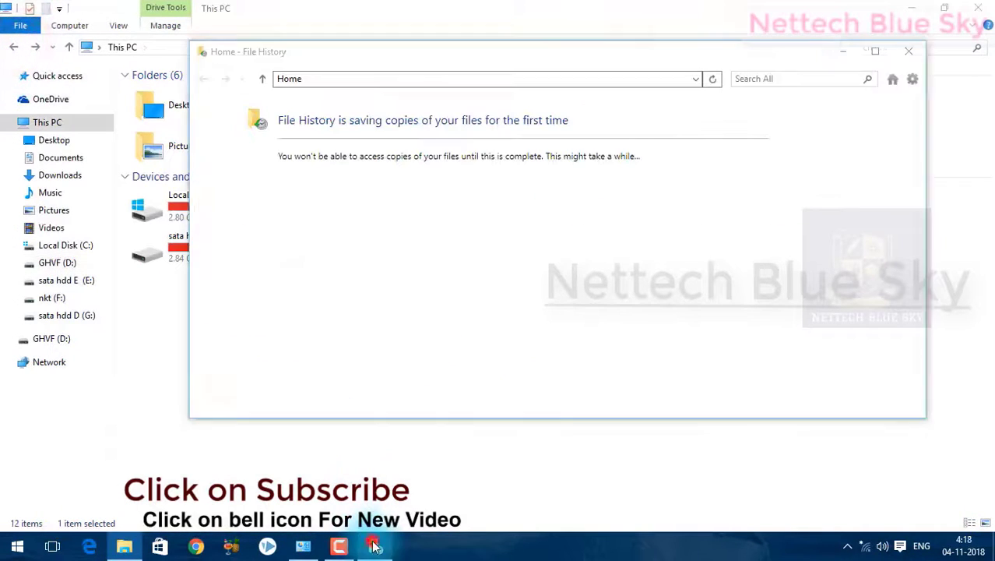
click(303, 547)
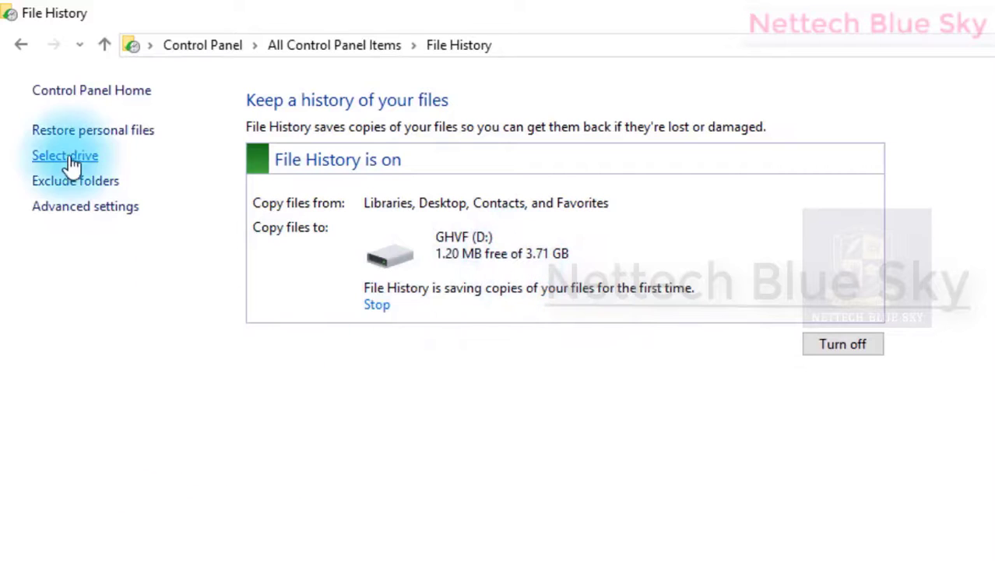
click(824, 344)
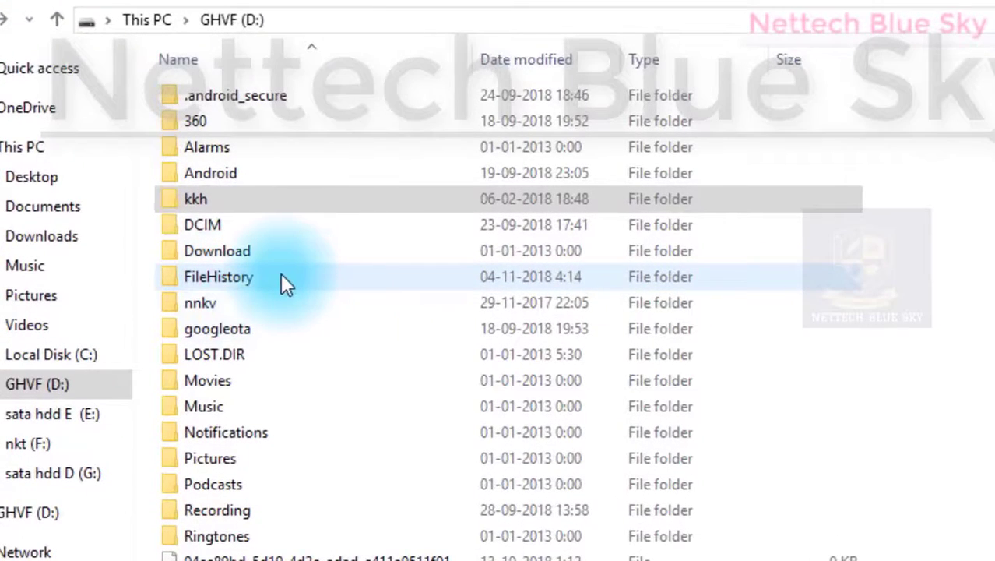
Open the FileHistory folder on GHVF (D:) and its account subfolder, comparing the subfolder's name with the signed-in Windows account.
click(305, 279)
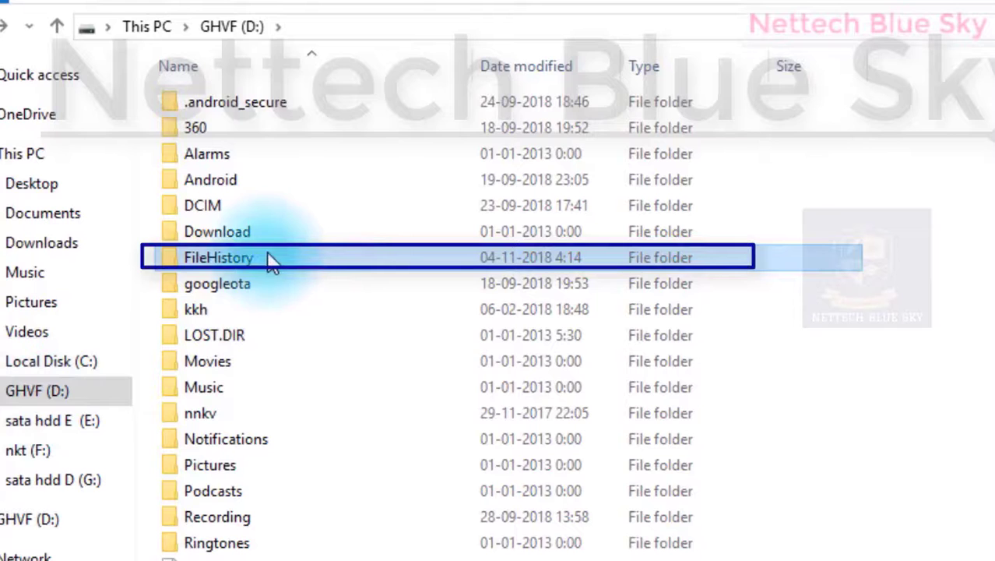
double_click(285, 266)
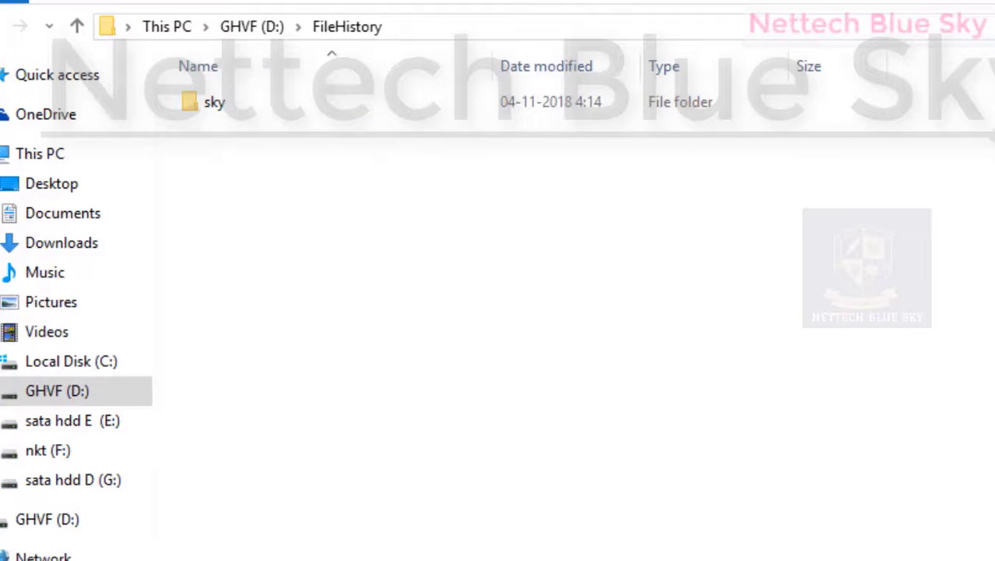
double_click(282, 105)
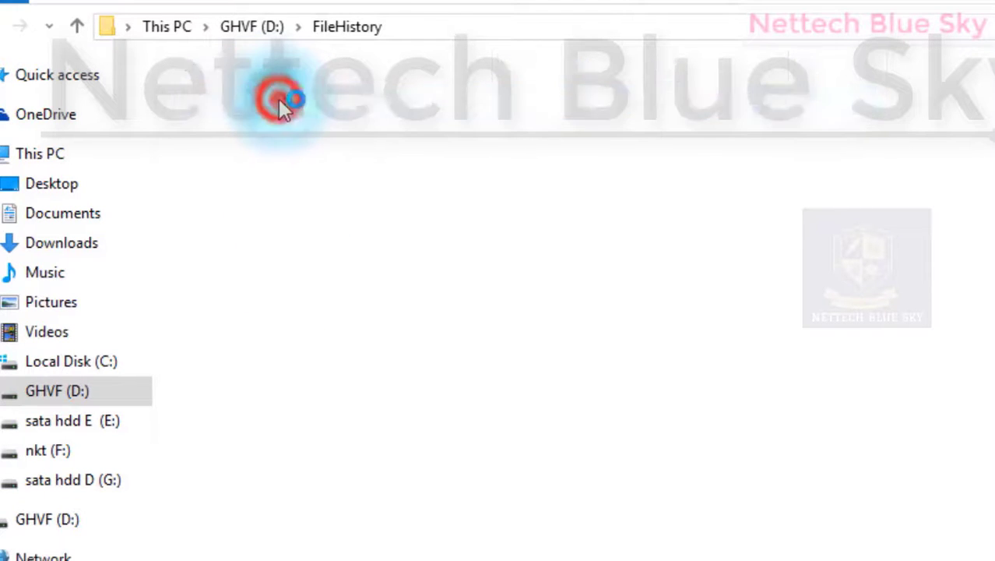
key(super)
click(860, 266)
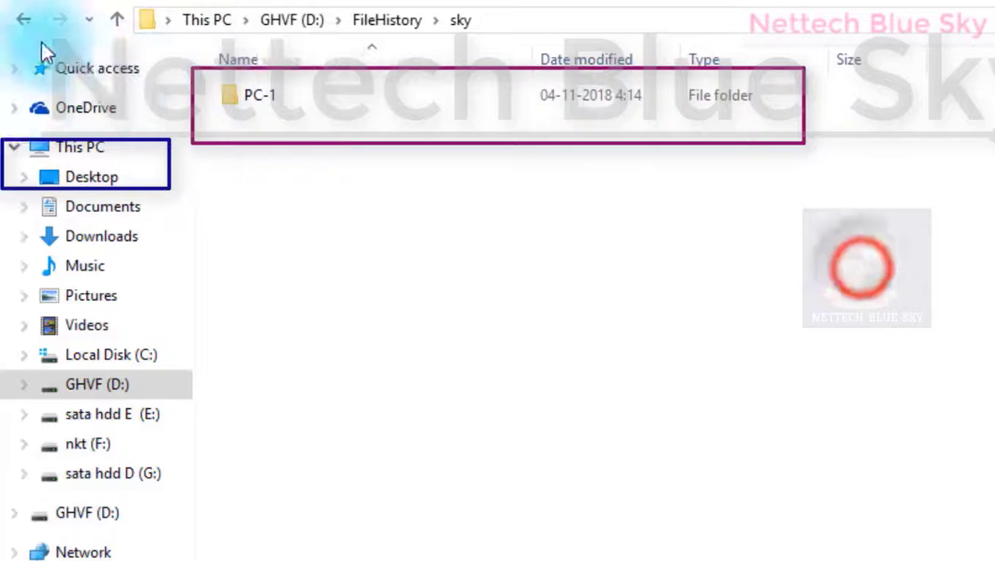
click(27, 23)
key(super)
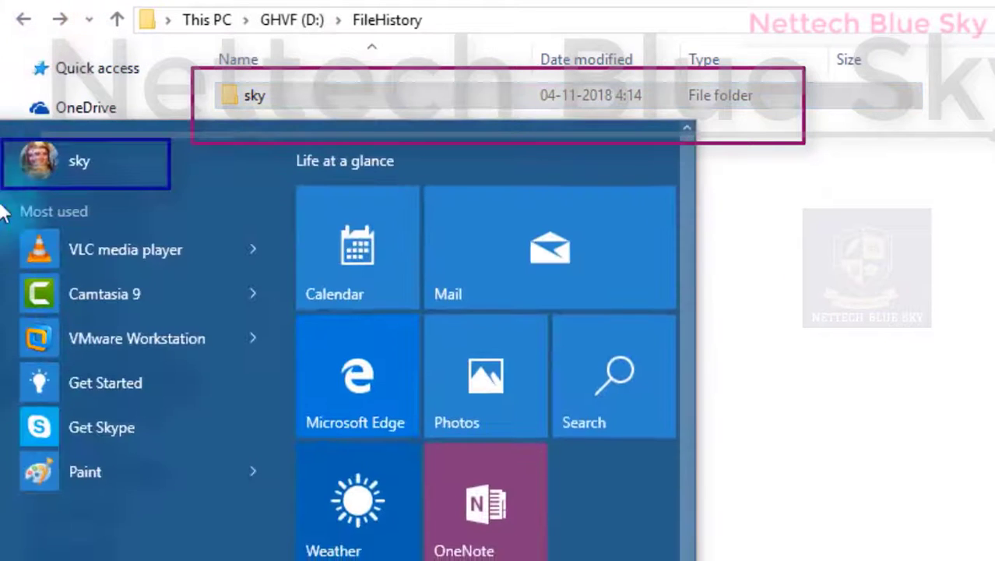
click(276, 98)
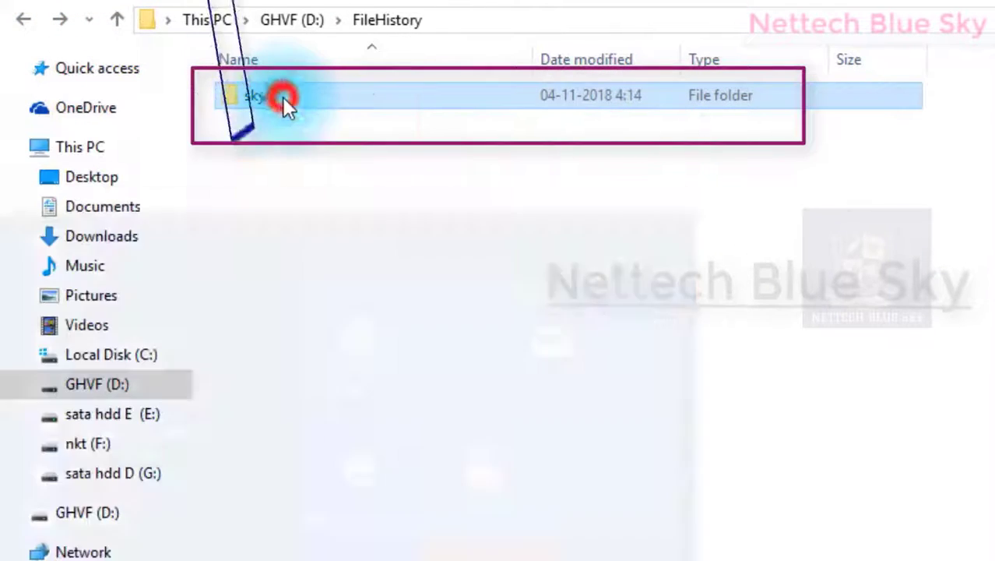
double_click(282, 100)
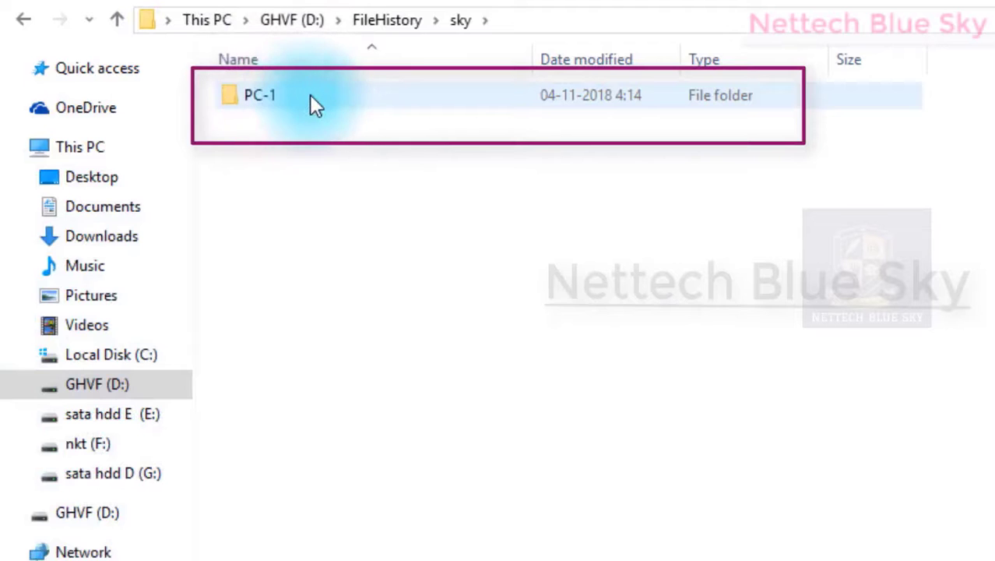
Open the PC-1 backup folder, examine the catalog and config files in its Configuration folder, and return to PC-1.
double_click(309, 96)
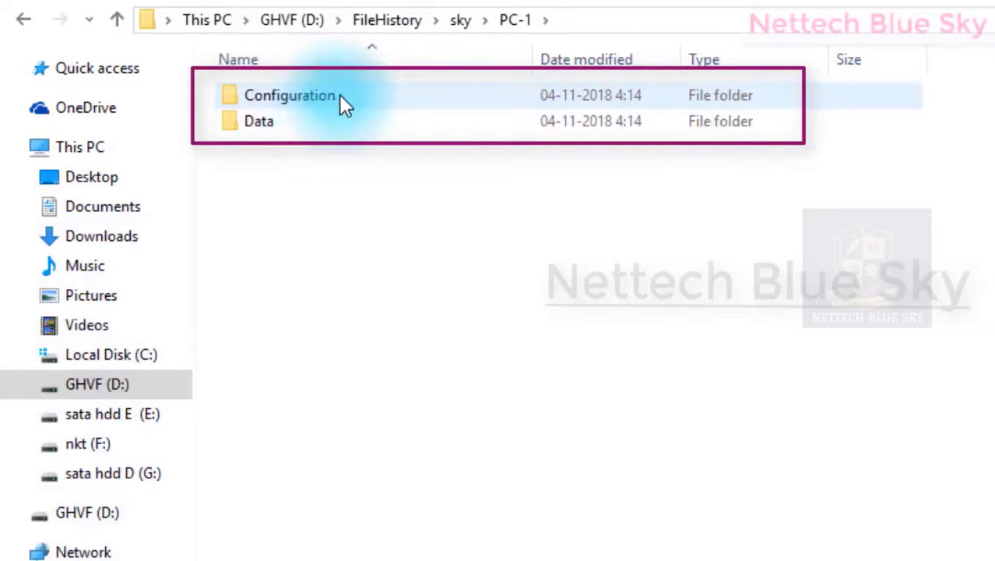
double_click(342, 94)
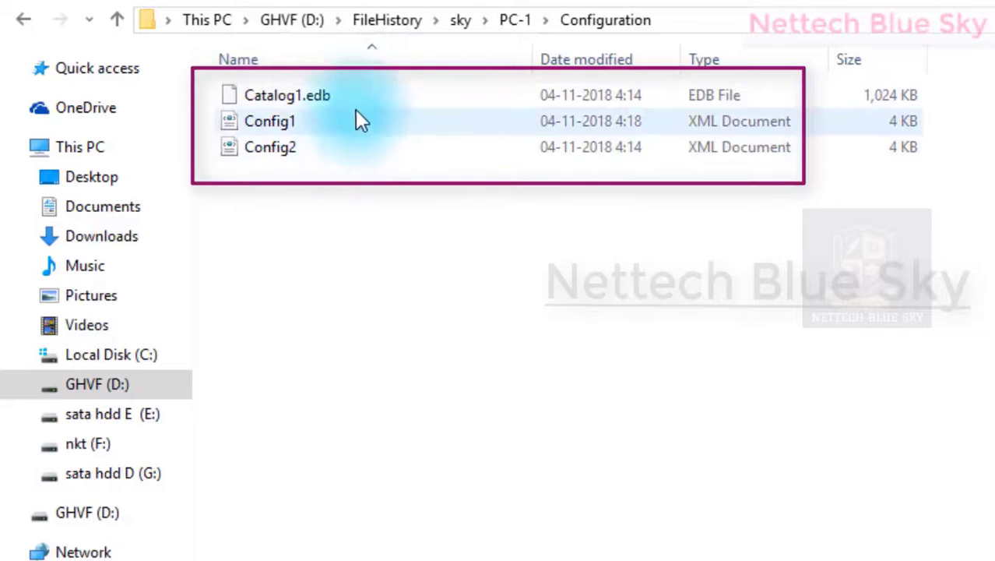
click(25, 20)
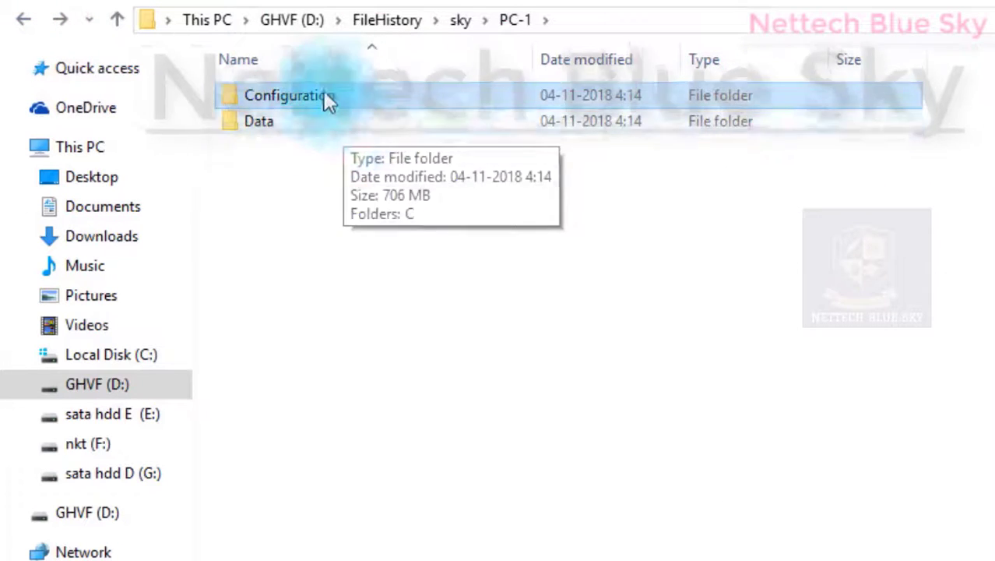
double_click(400, 99)
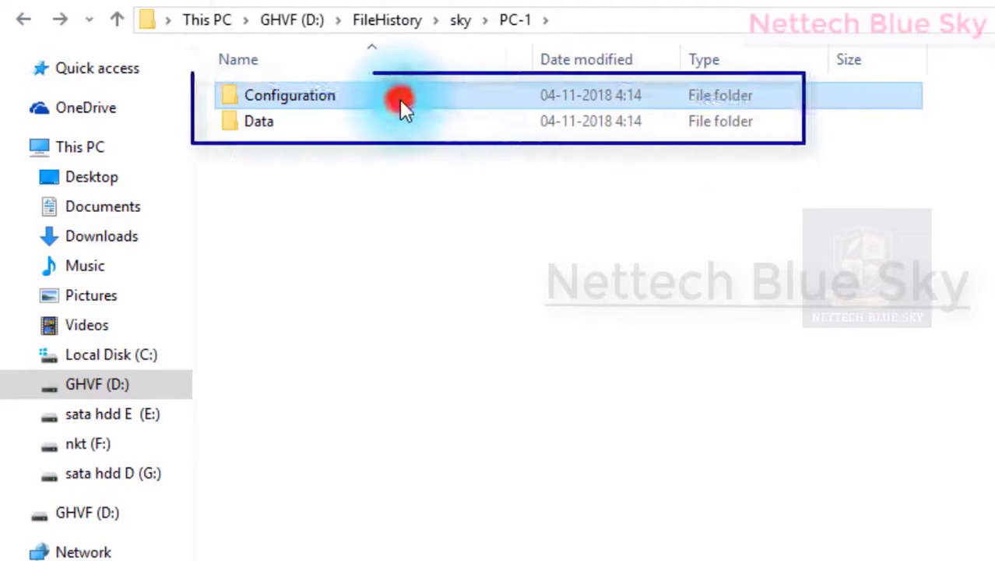
drag(354, 195, 399, 100)
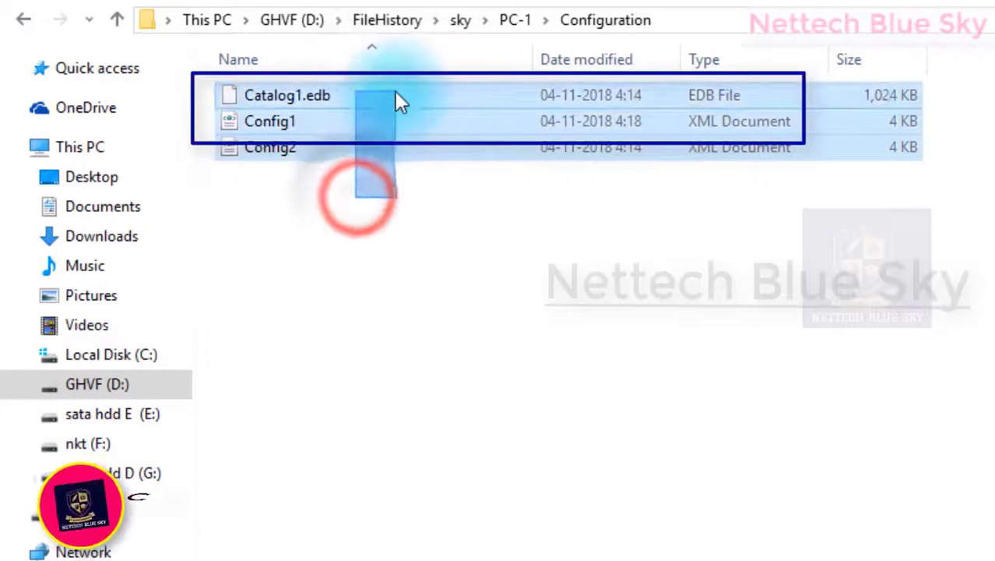
click(421, 233)
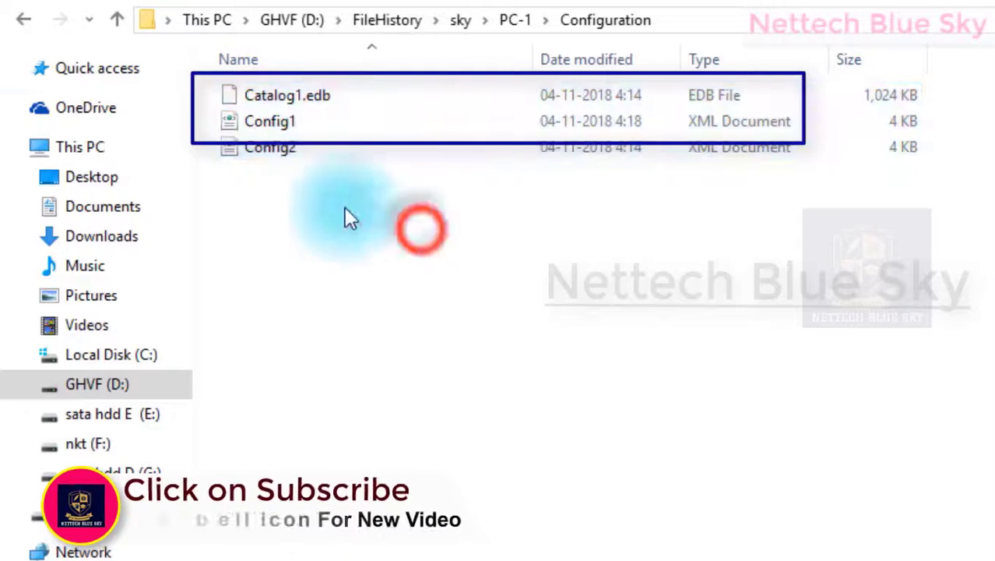
click(23, 21)
Open the backed-up user profile under Data\C\Users and inspect its Desktop and Videos folders.
double_click(281, 119)
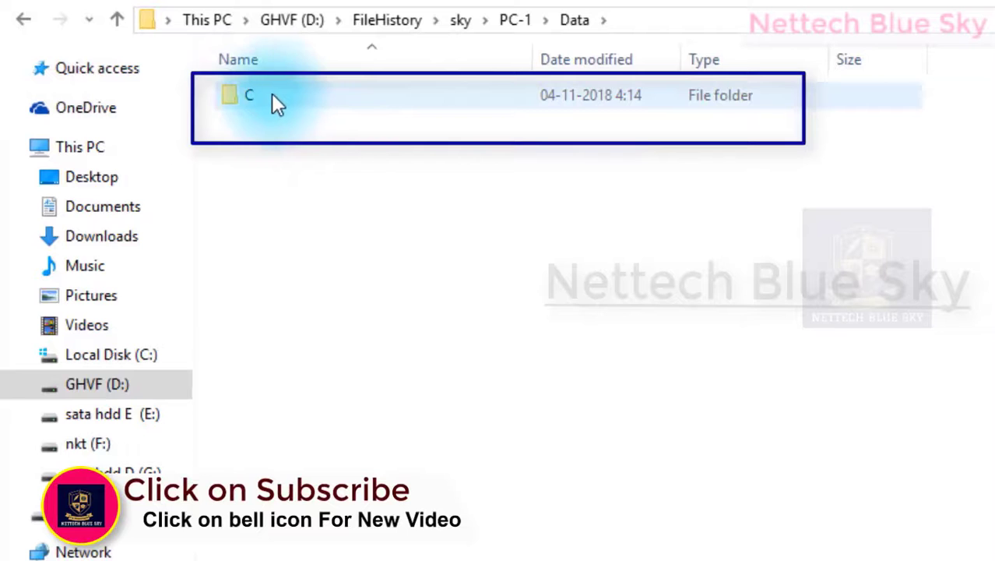
double_click(280, 92)
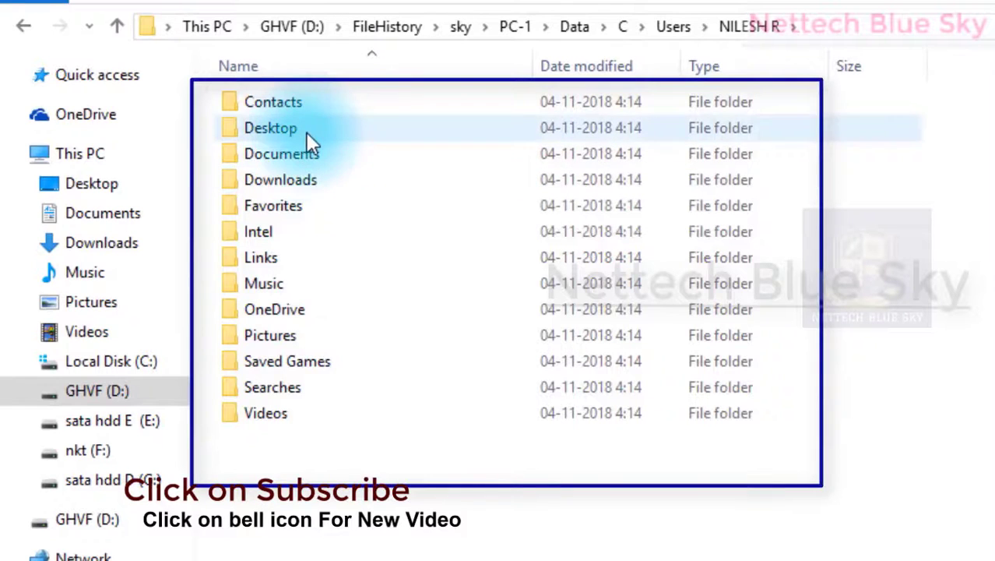
double_click(323, 135)
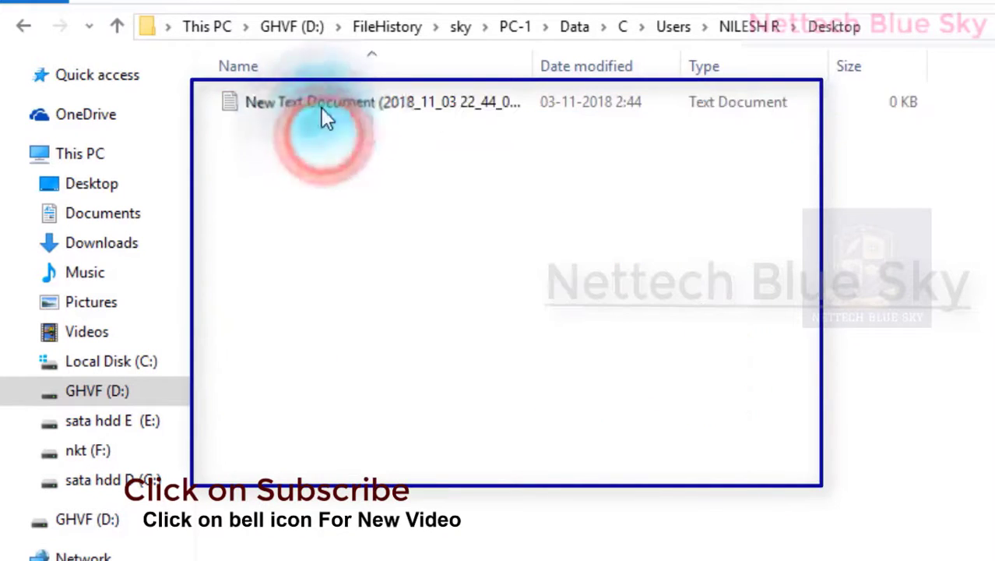
click(20, 25)
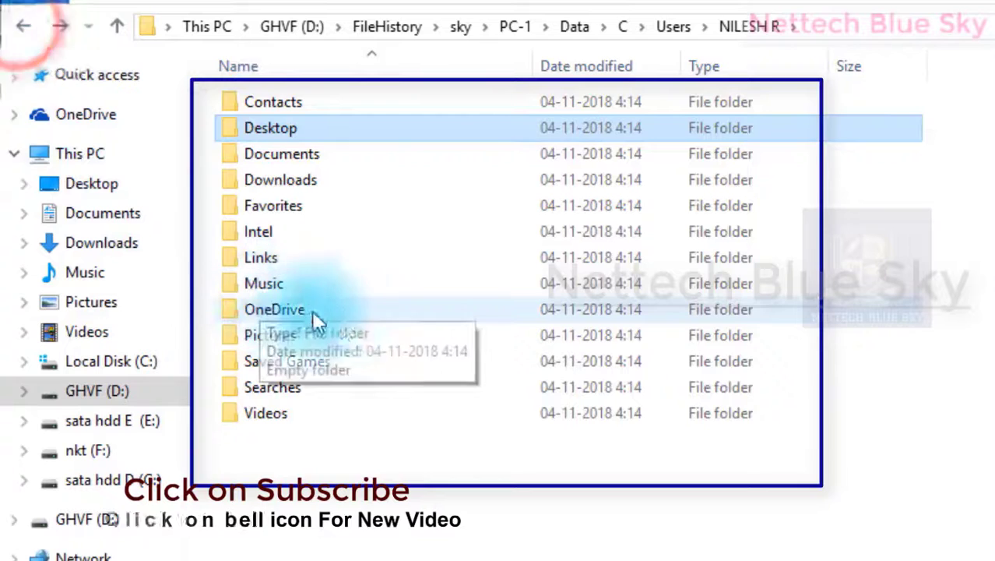
double_click(301, 420)
double_click(333, 91)
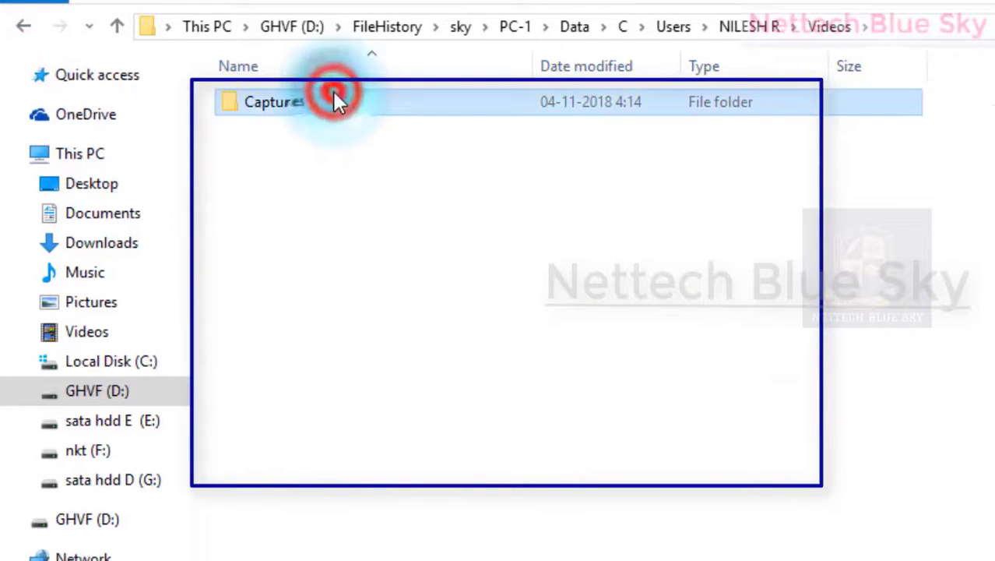
click(25, 30)
click(27, 31)
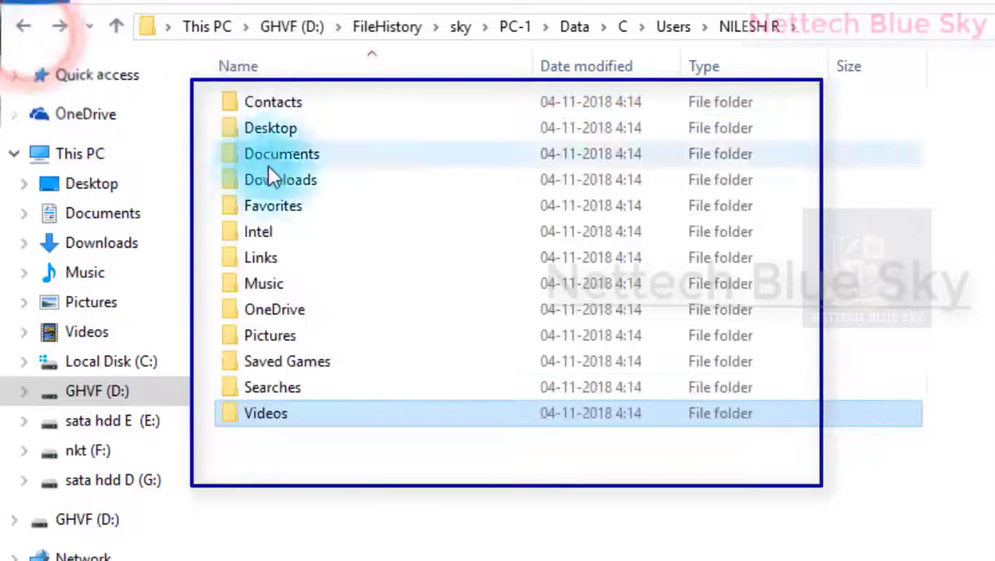
Inspect the Links and OneDrive folders inside the backed-up user profile, returning to the profile folder after each.
mouse_move(285, 289)
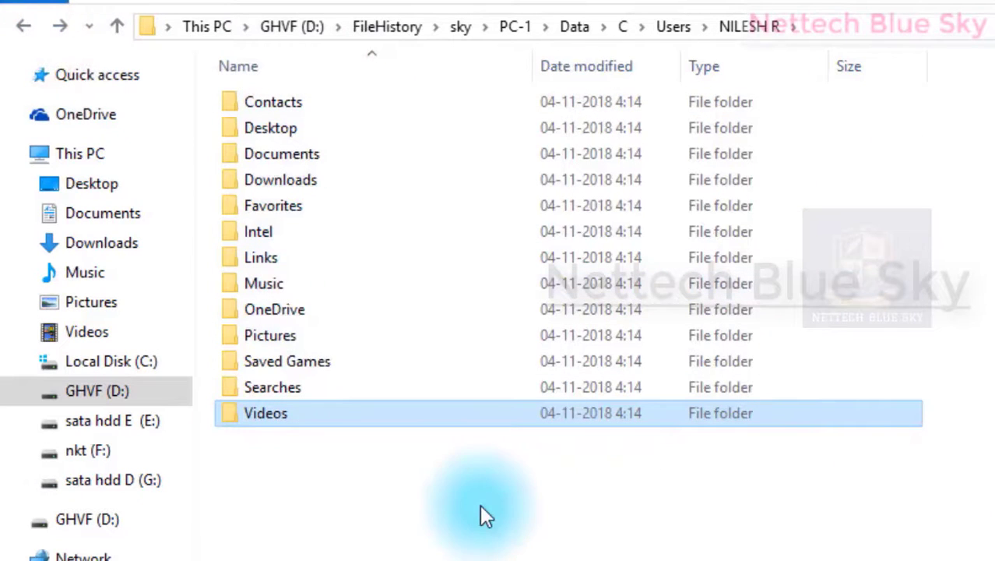
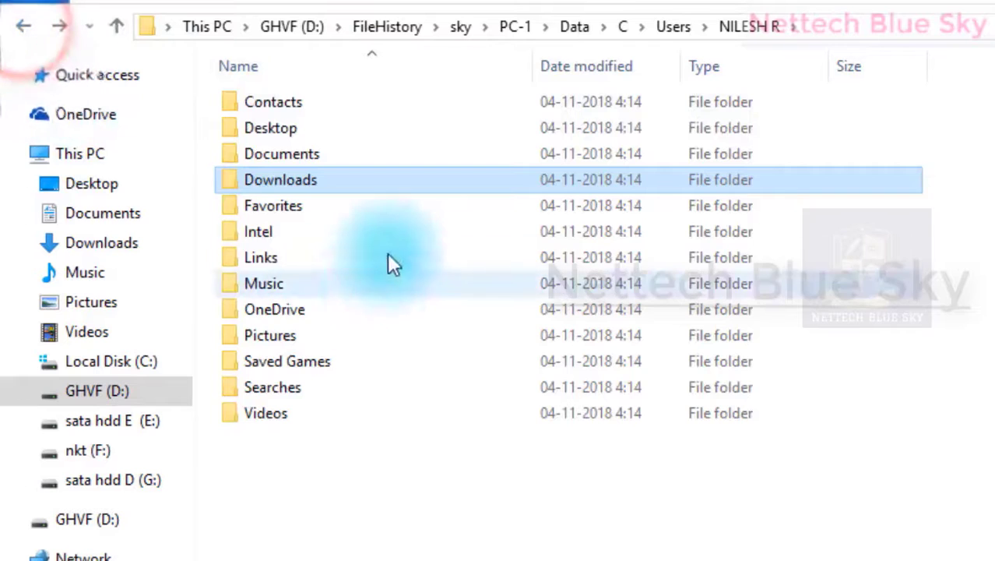
double_click(387, 257)
key(alt+Left)
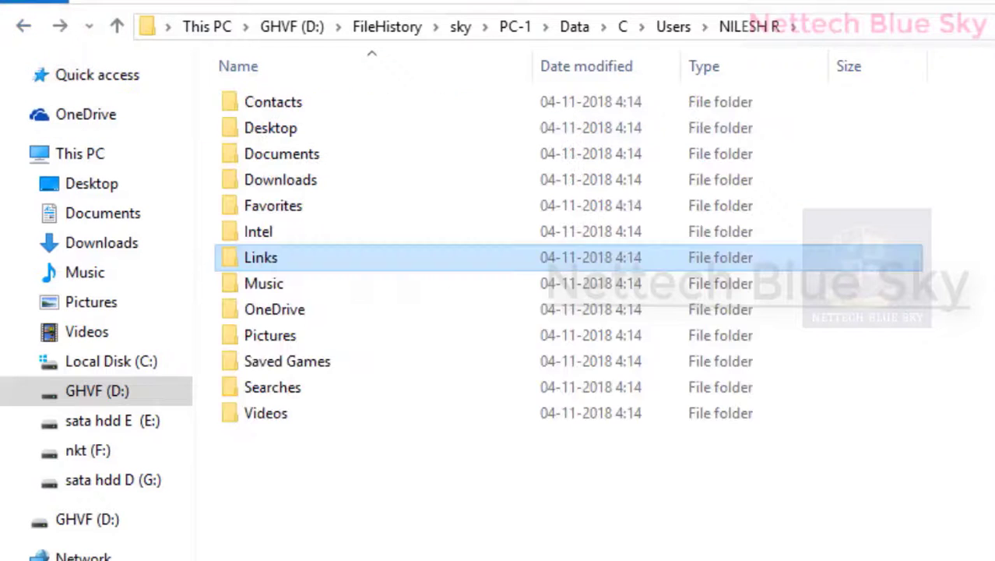
double_click(348, 315)
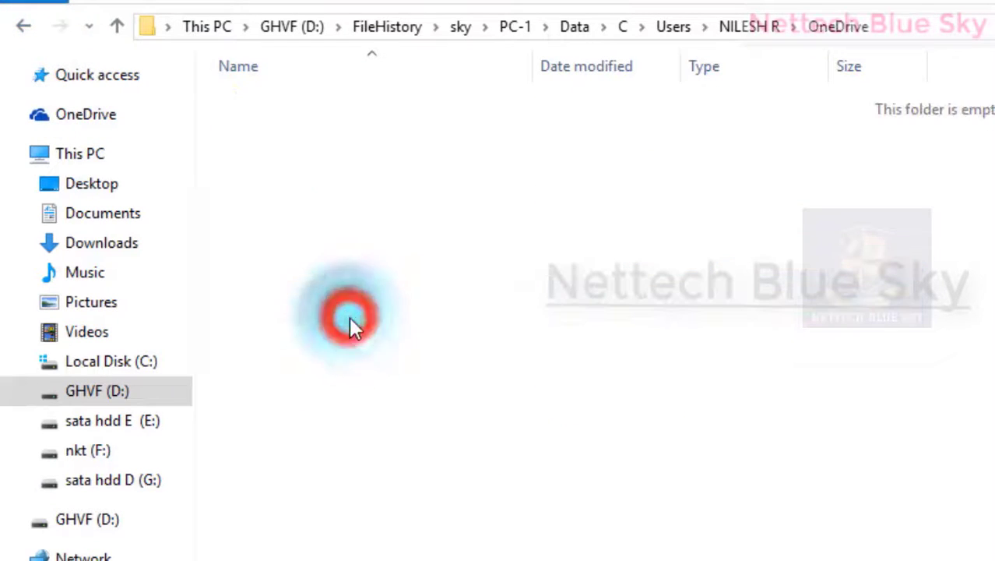
click(25, 28)
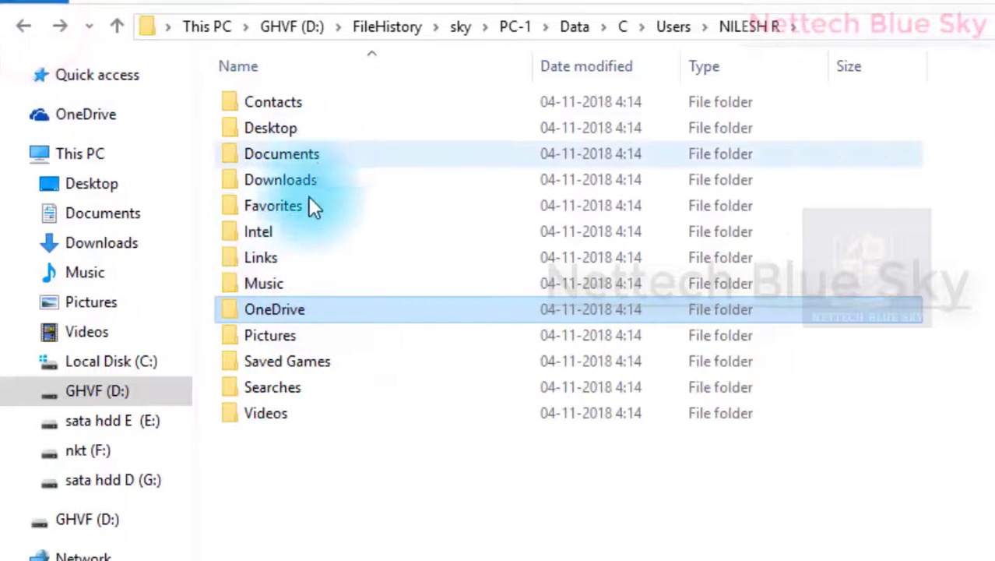
Inspect the backed-up profile's Downloads and Desktop folders and select the saved text document copy on the Desktop.
double_click(317, 180)
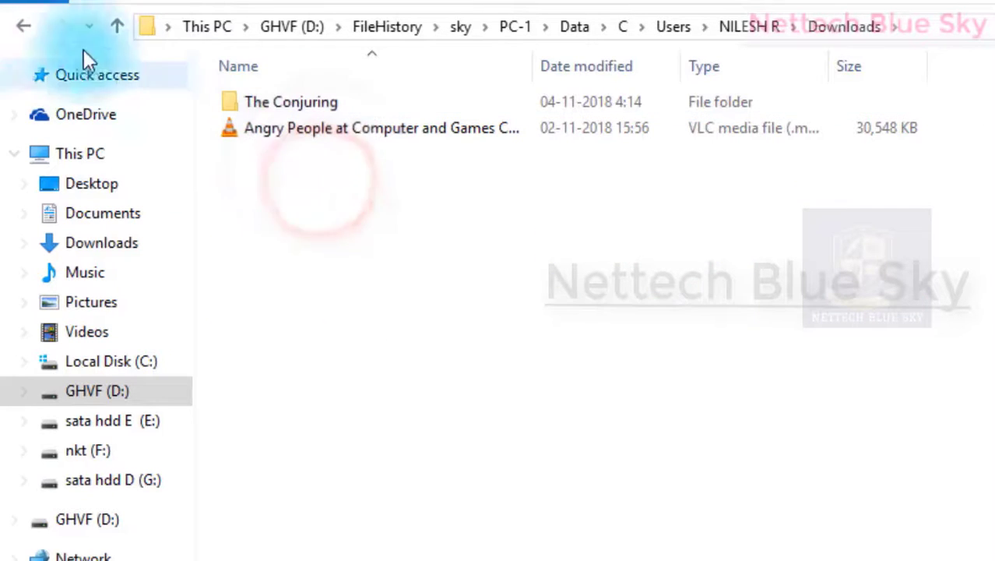
click(22, 31)
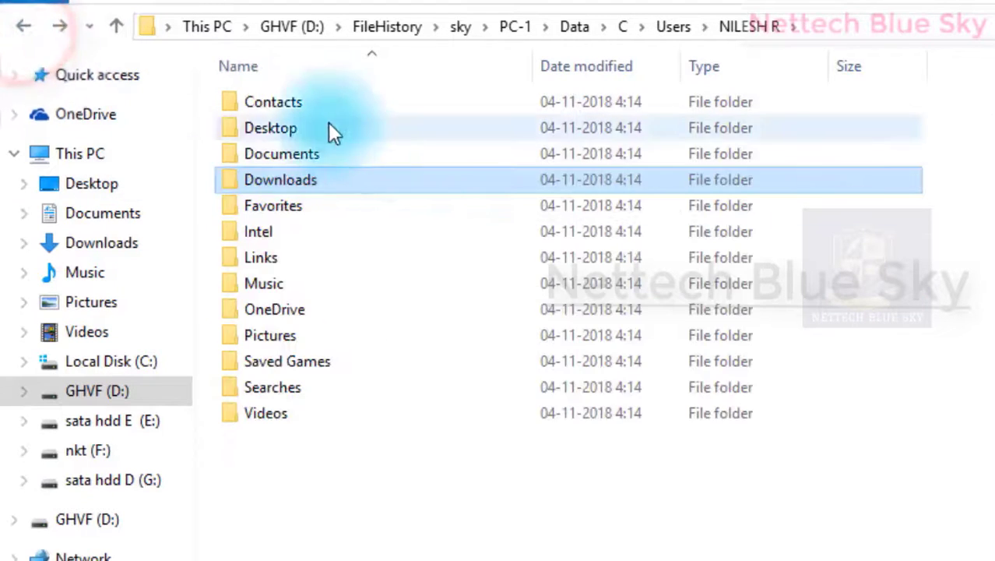
double_click(327, 126)
click(321, 104)
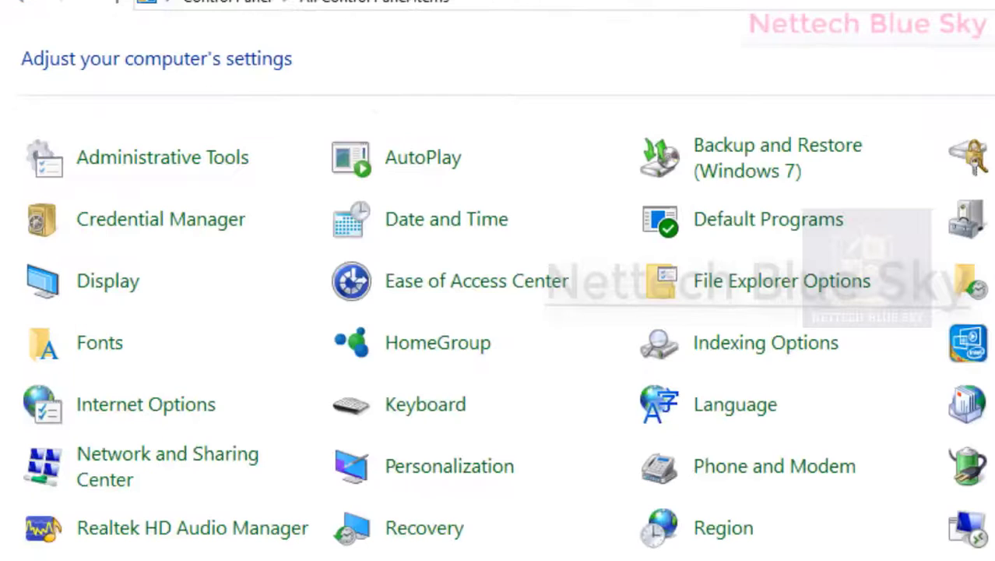
Review the File History and Backup and Restore (Windows 7) pages in Control Panel, returning to All Control Panel Items.
click(967, 282)
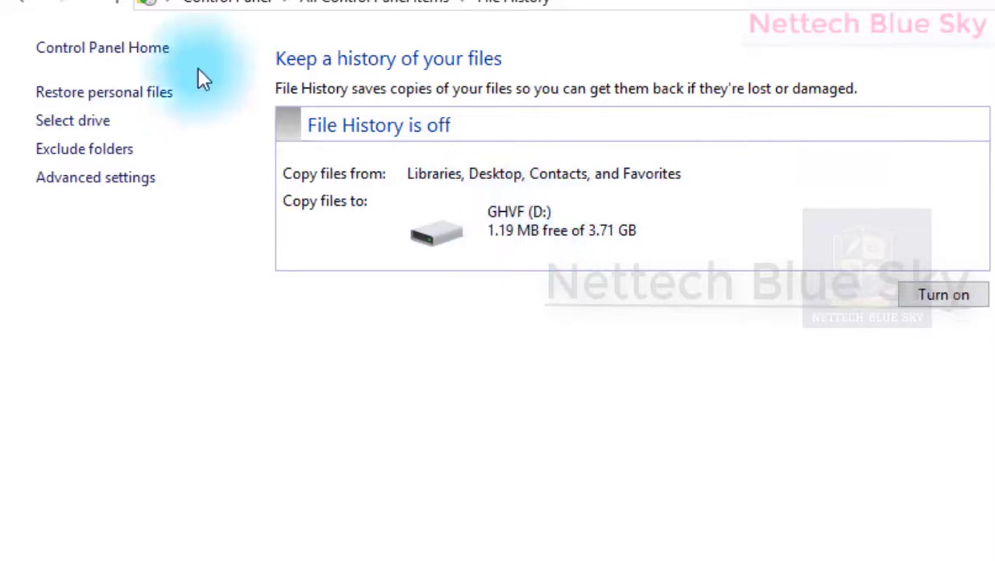
click(114, 4)
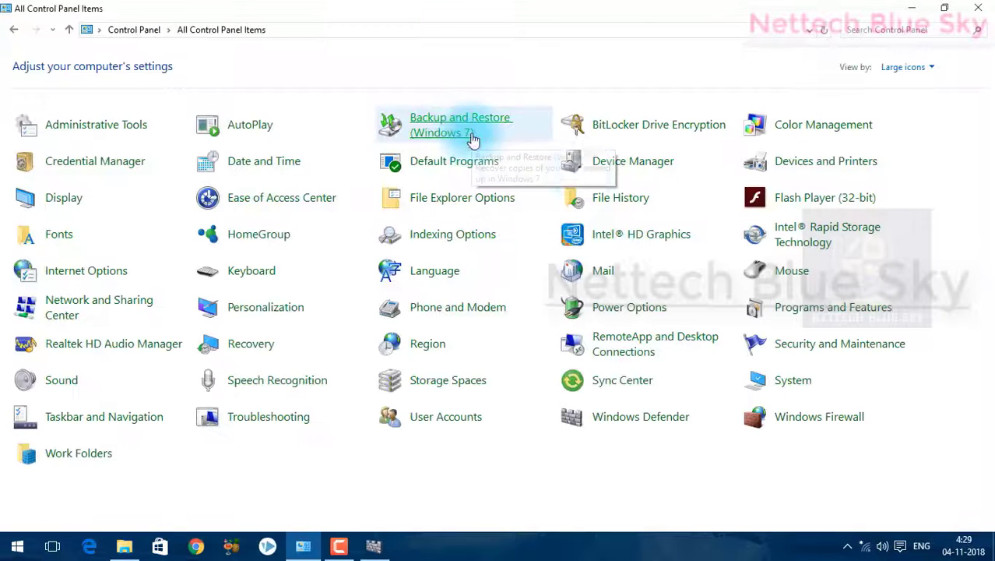
click(612, 203)
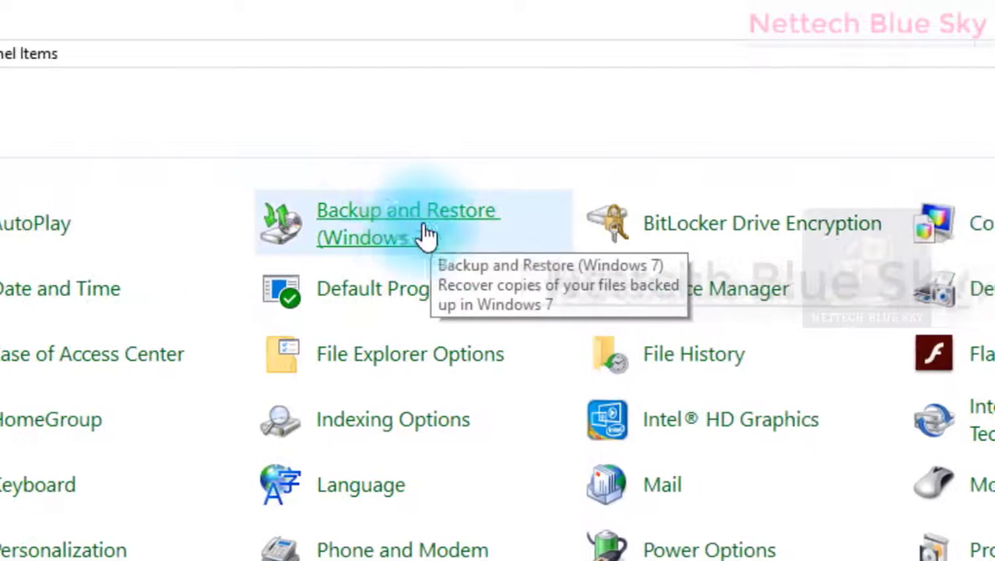
click(430, 225)
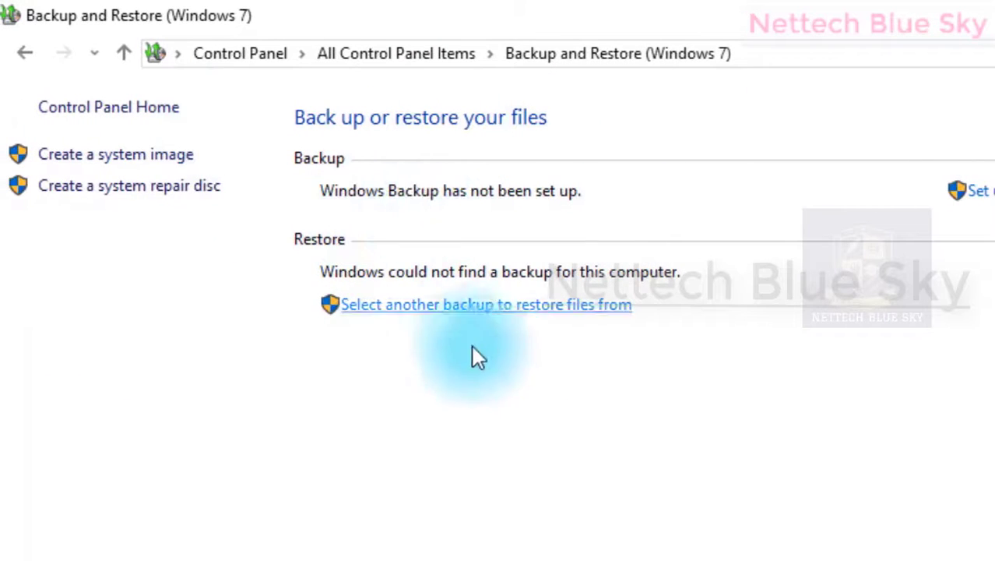
click(124, 54)
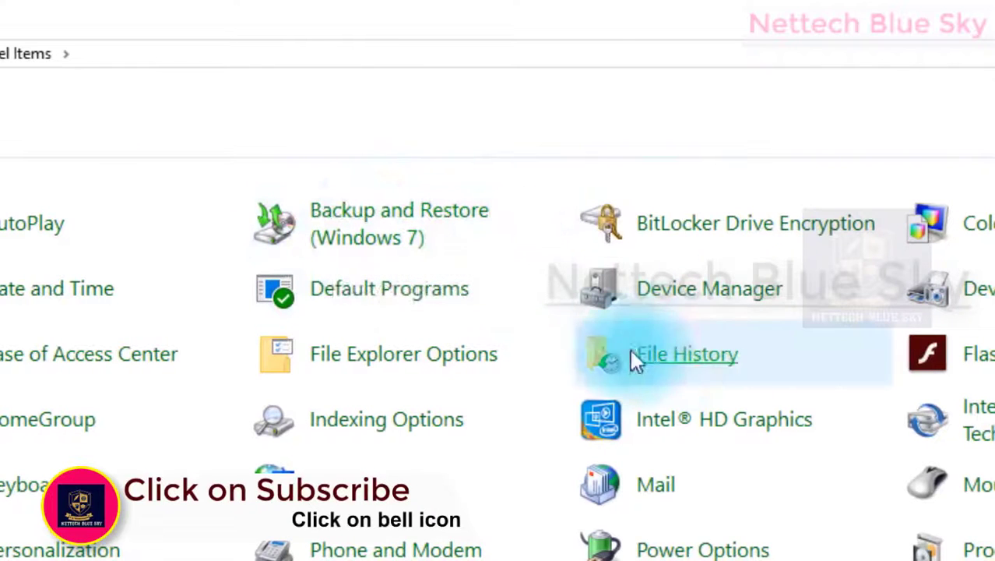
Compare the Backup and Restore (Windows 7) and File History items once more and reopen the File History page.
click(683, 368)
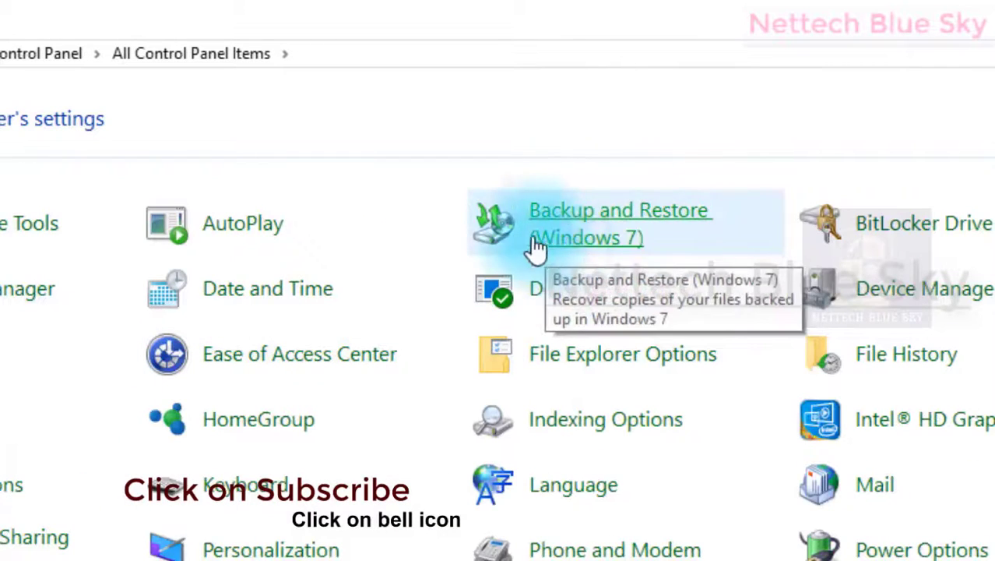
click(479, 211)
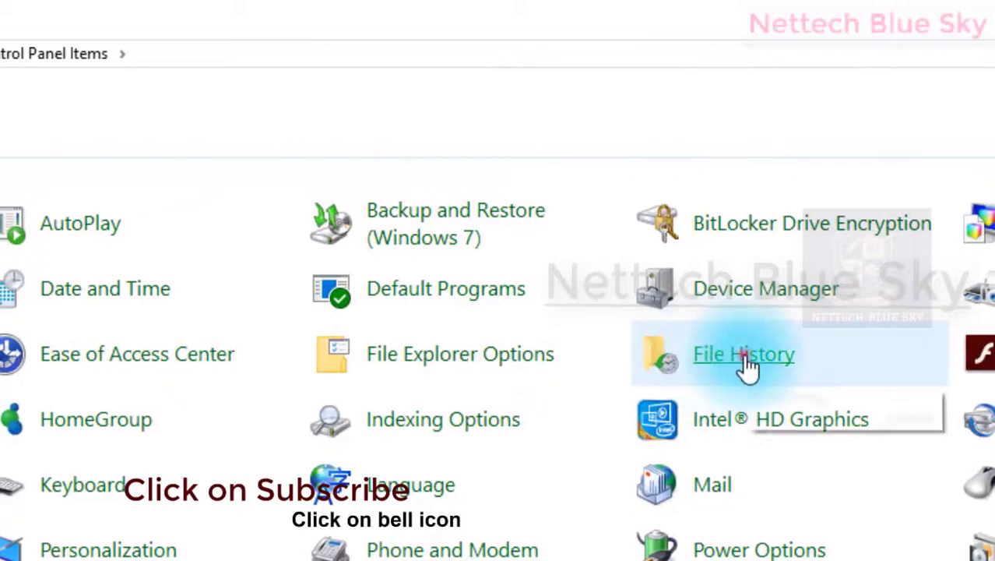
click(745, 366)
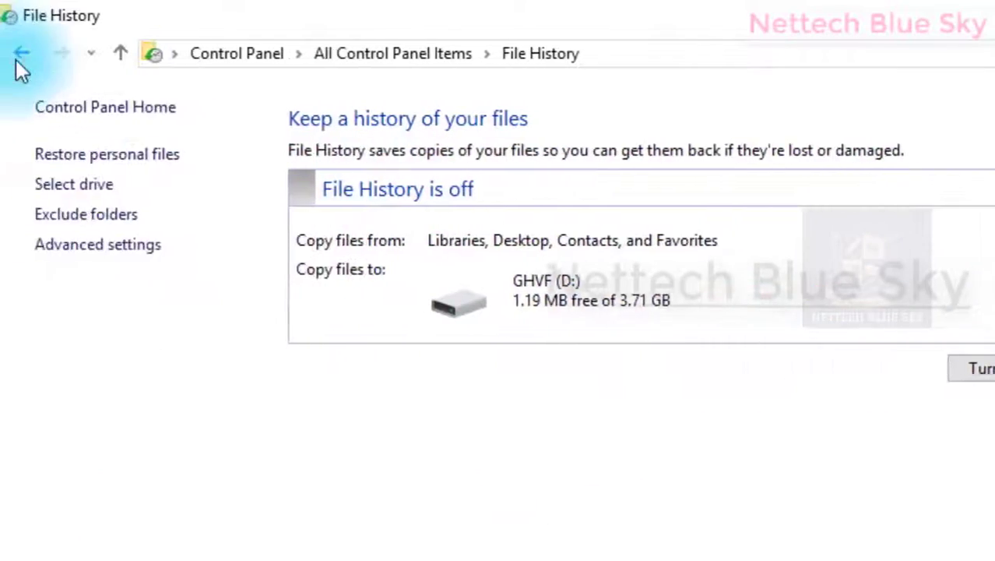
click(17, 51)
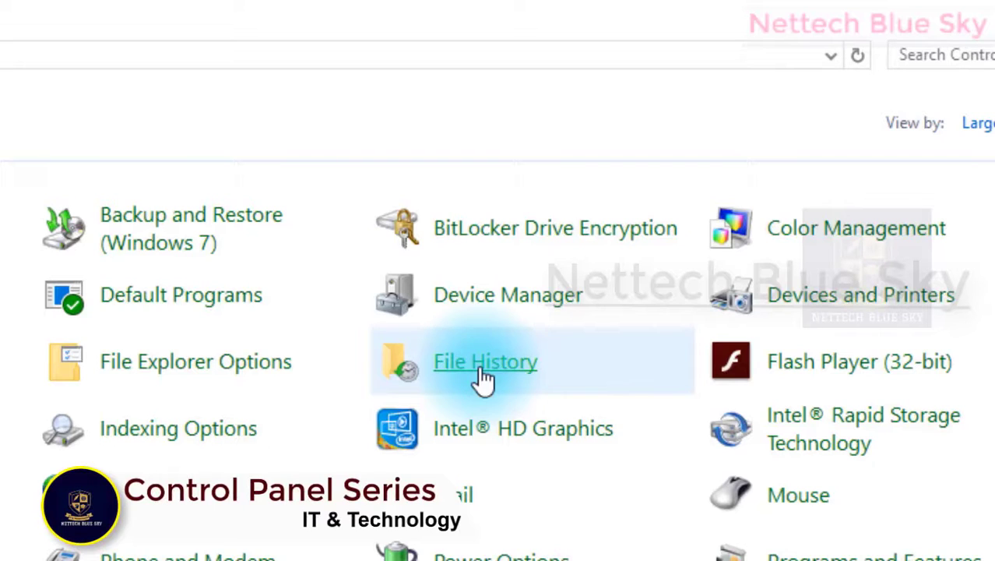
click(484, 365)
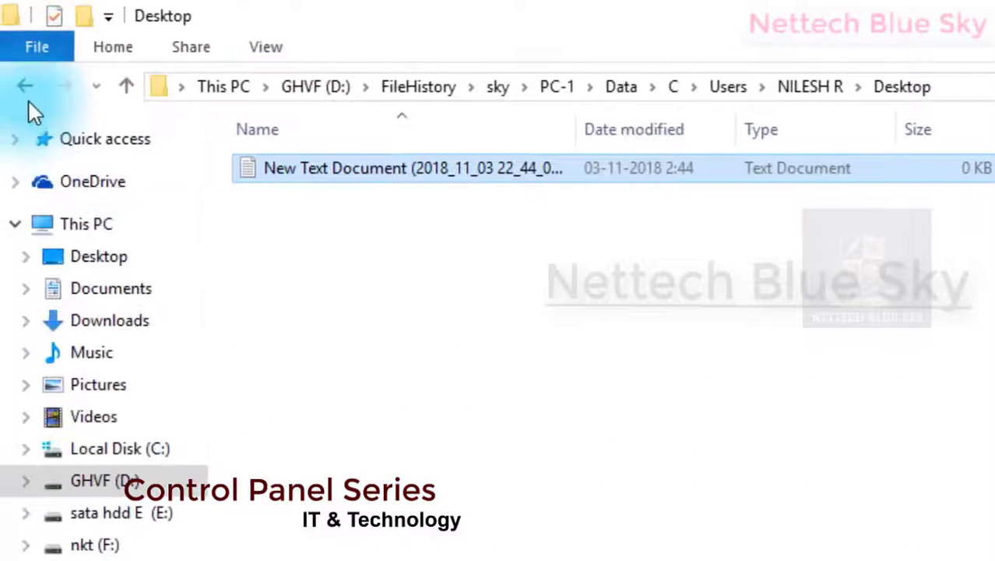
In File Explorer, go back from the backed-up Desktop folder to the root of GHVF (D:) and open the FileHistory folder.
click(25, 82)
click(26, 83)
click(25, 83)
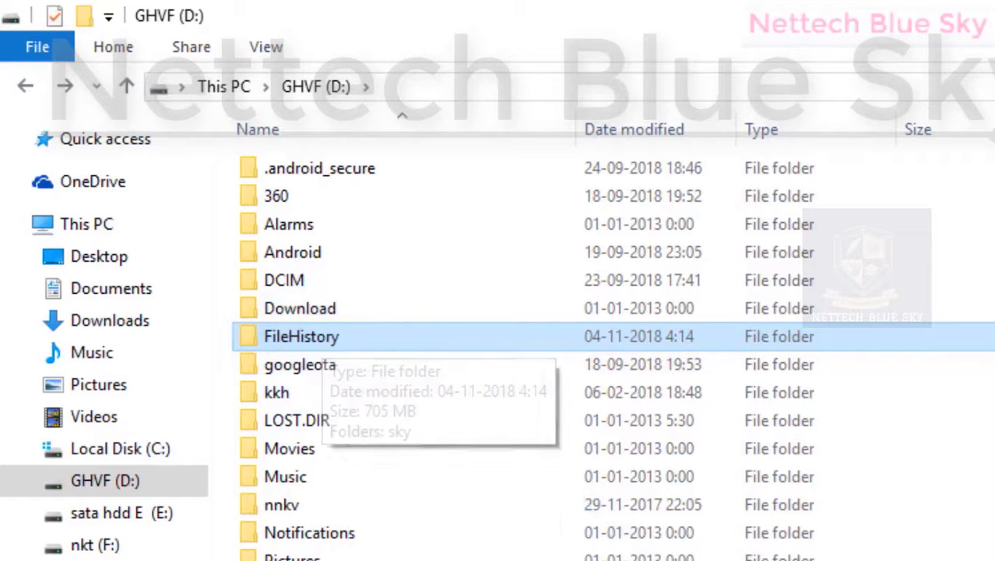
click(474, 416)
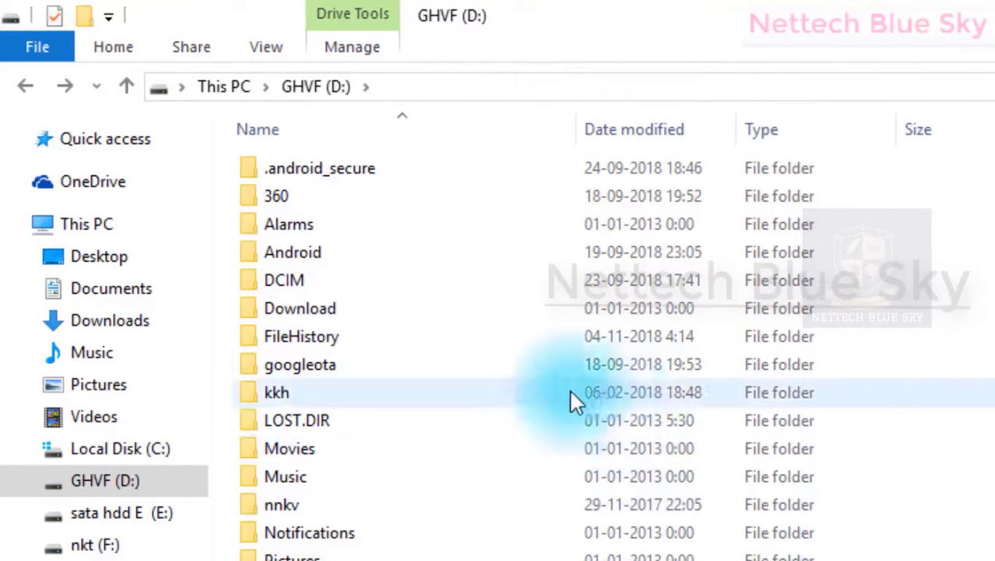
click(366, 331)
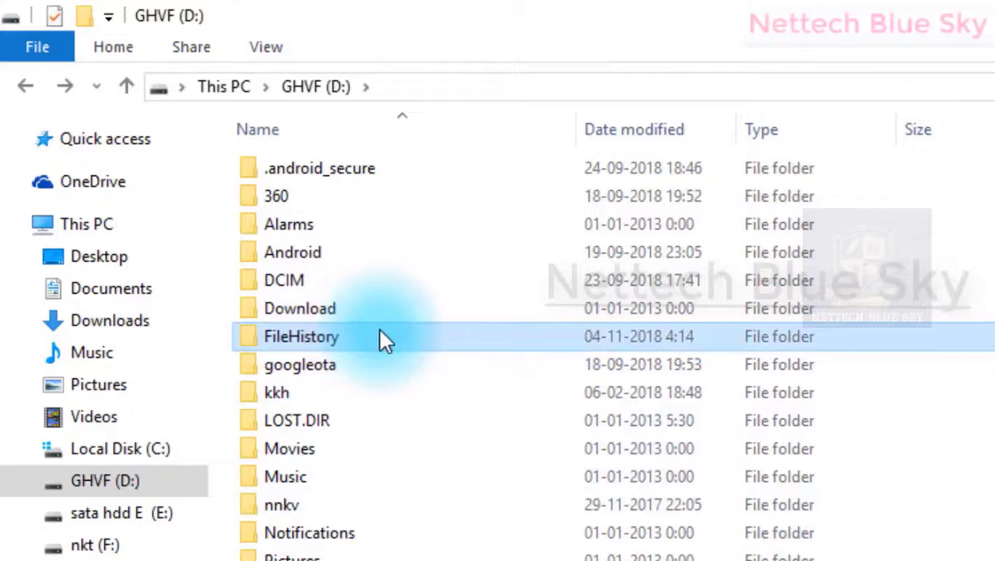
double_click(379, 327)
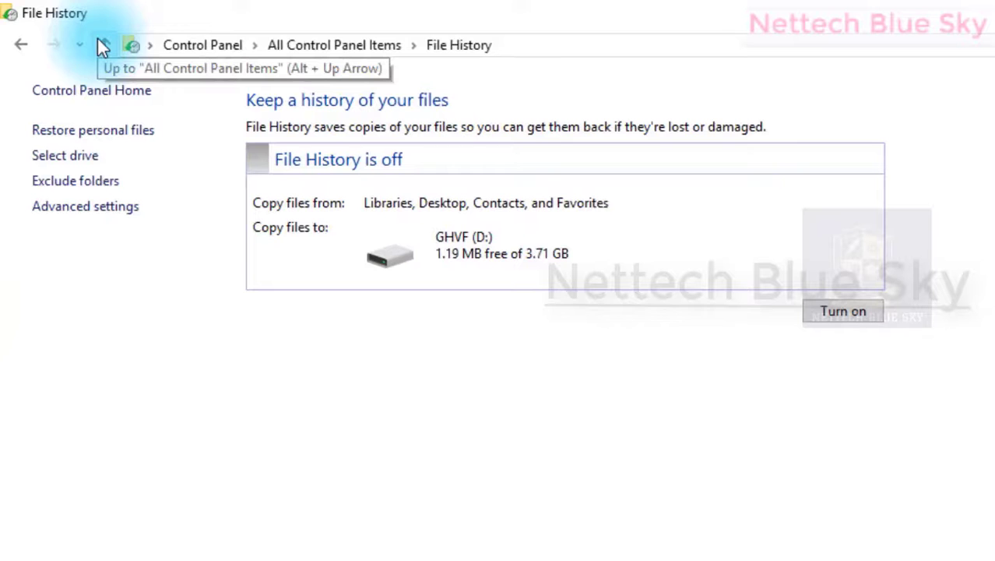
From All Control Panel Items, view the Flash Player (32-bit) settings and close them without changes.
click(104, 46)
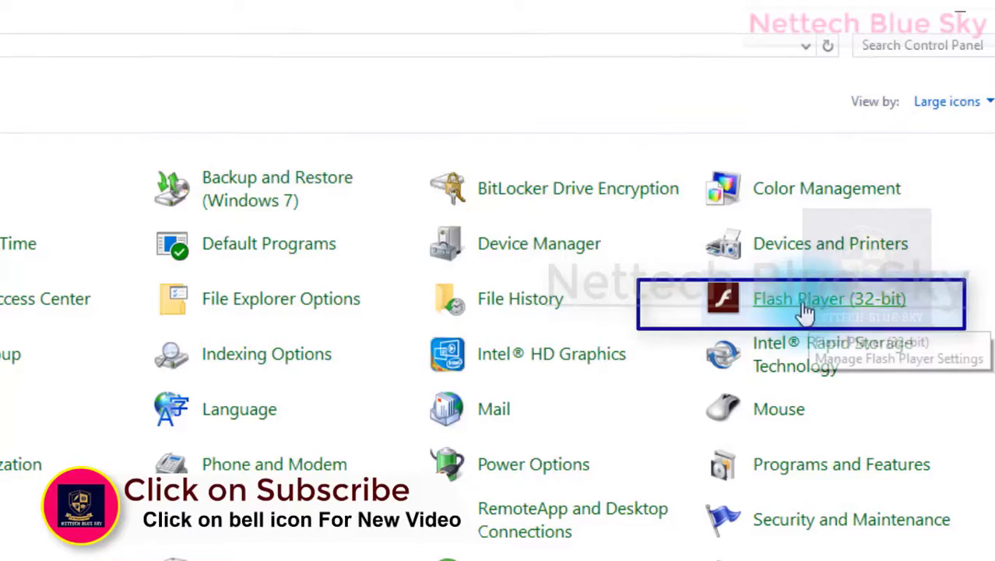
click(813, 310)
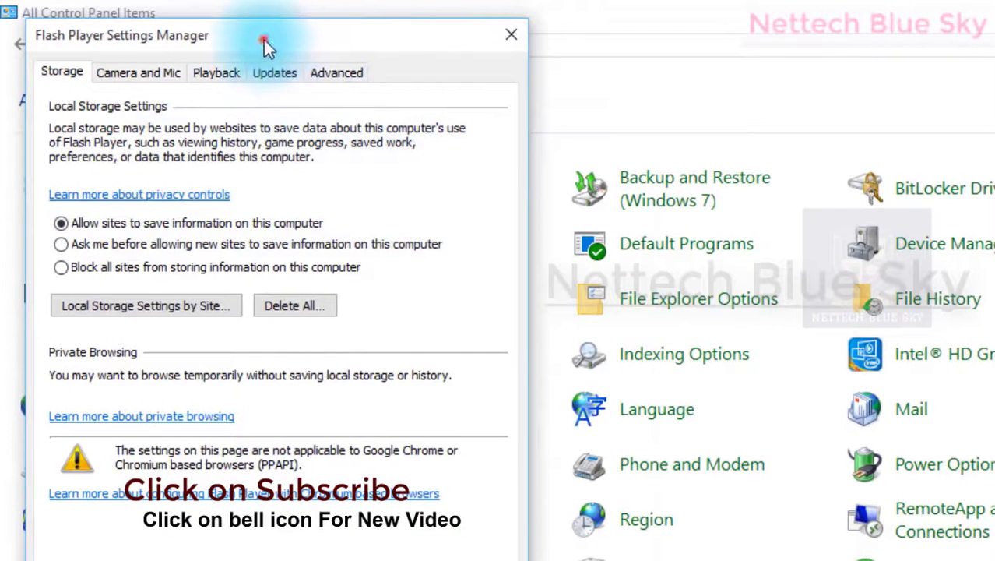
drag(264, 47, 539, 67)
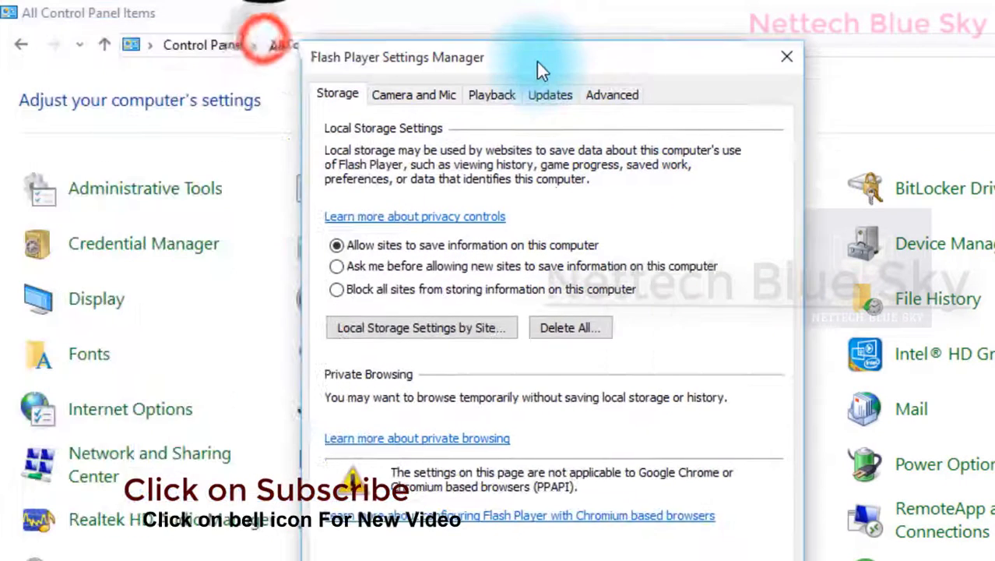
click(788, 56)
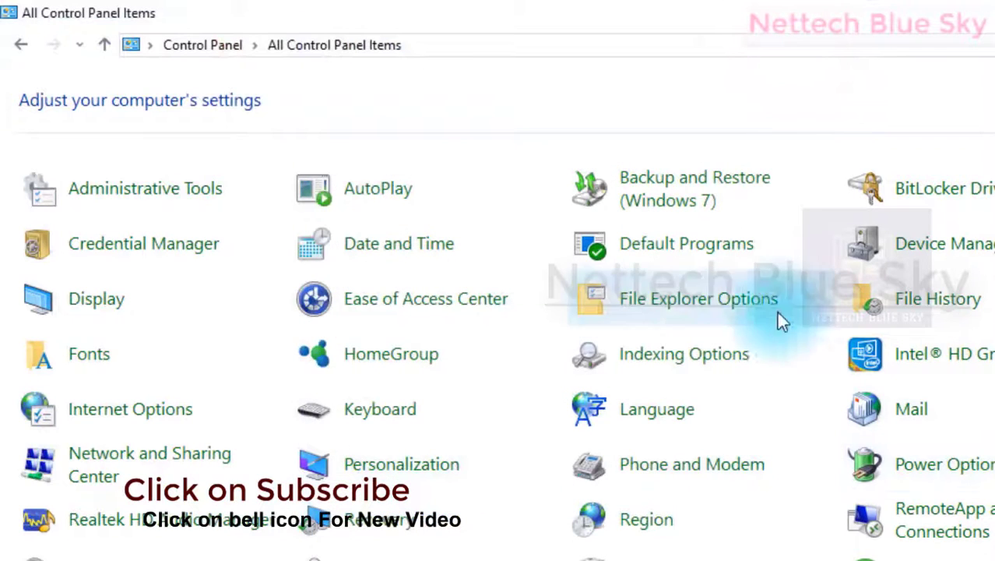